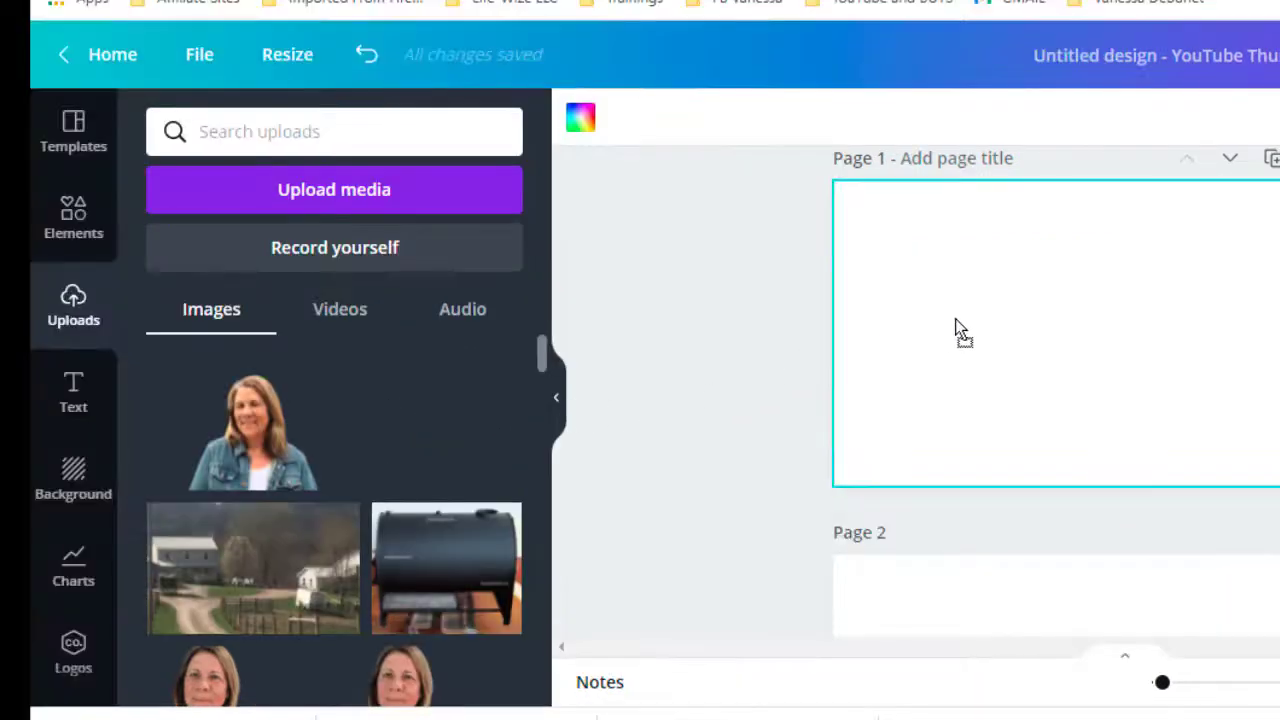
# Step: Drop the woods photo onto page 1 and stretch it edge to edge to fill the page
pyautogui.moveTo(955, 330); pyautogui.dragTo(929, 263)
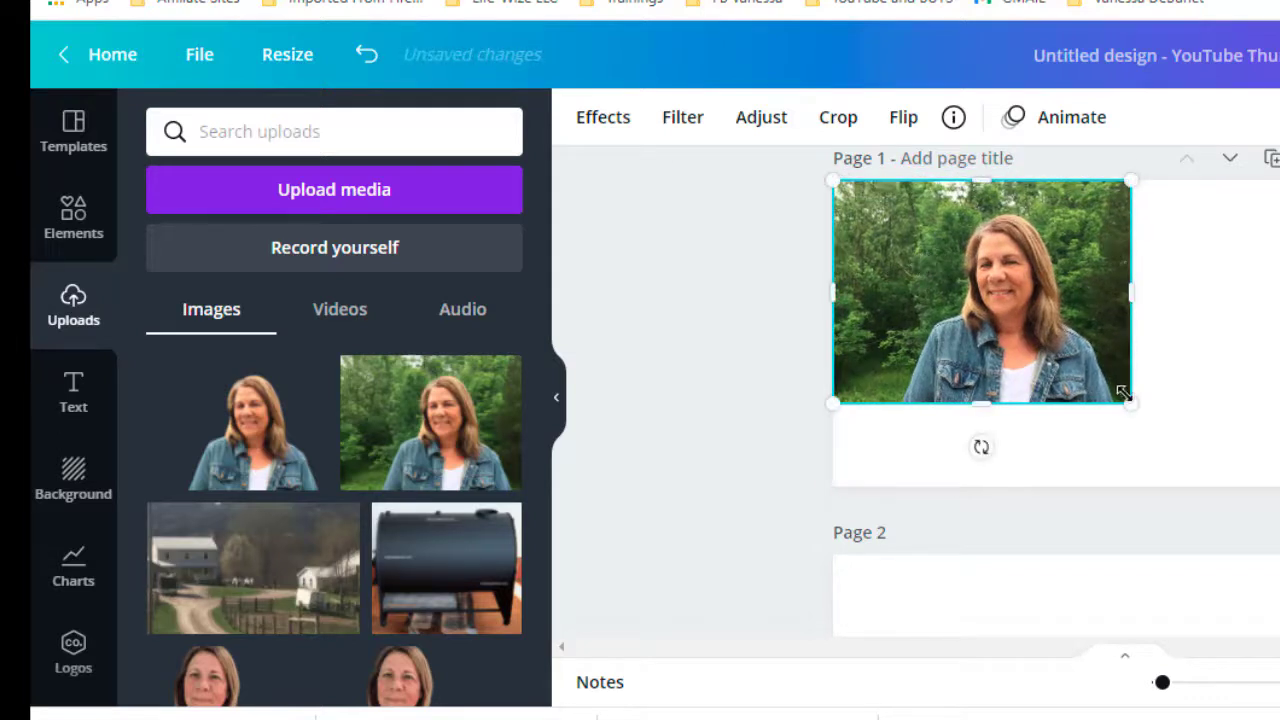
pyautogui.moveTo(1130, 403); pyautogui.dragTo(1274, 420)
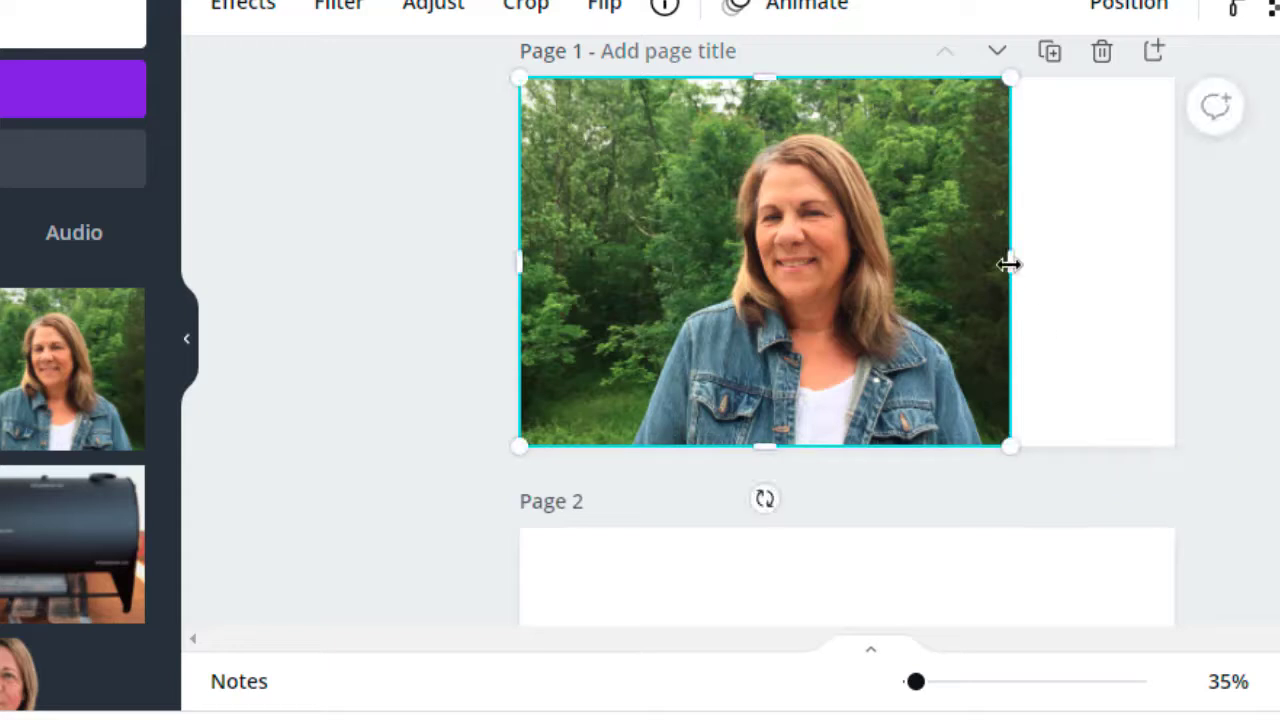
pyautogui.moveTo(1009, 263); pyautogui.dragTo(1173, 263)
pyautogui.press('Escape')
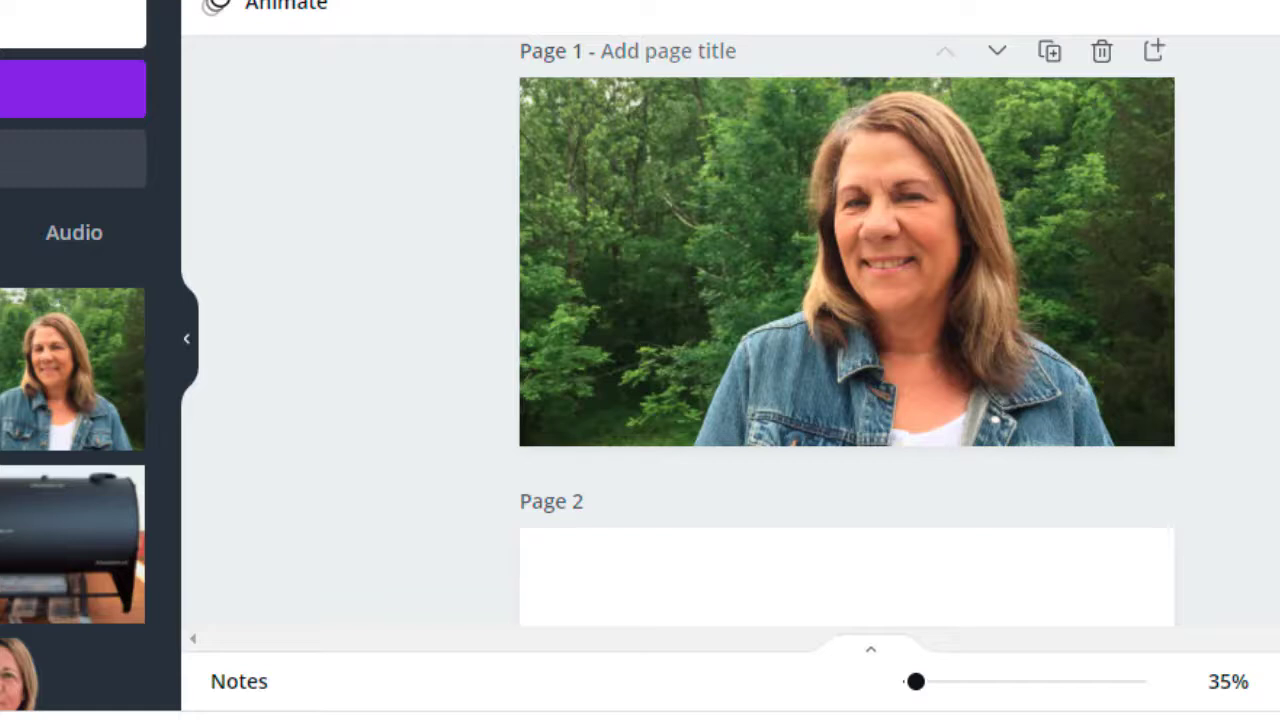
# Step: Strip the tree background from the woman's photo with the Background Remover effect
pyautogui.click(748, 310)
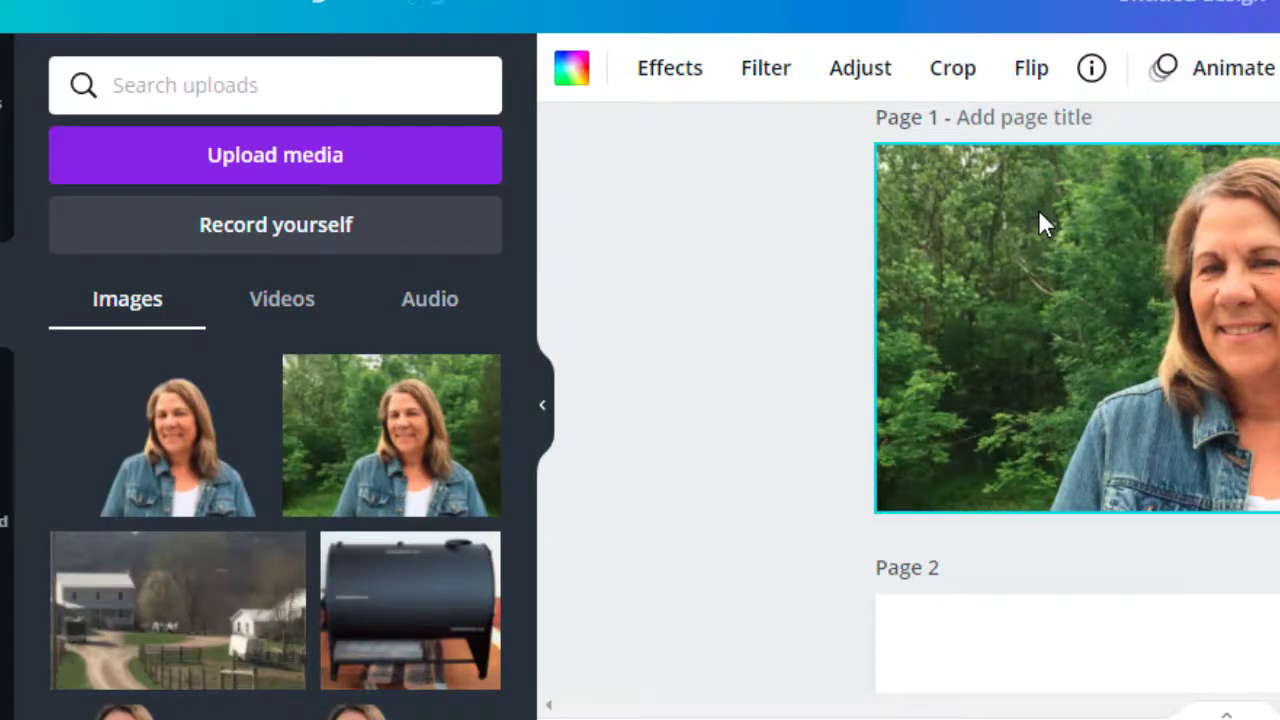
pyautogui.click(675, 72)
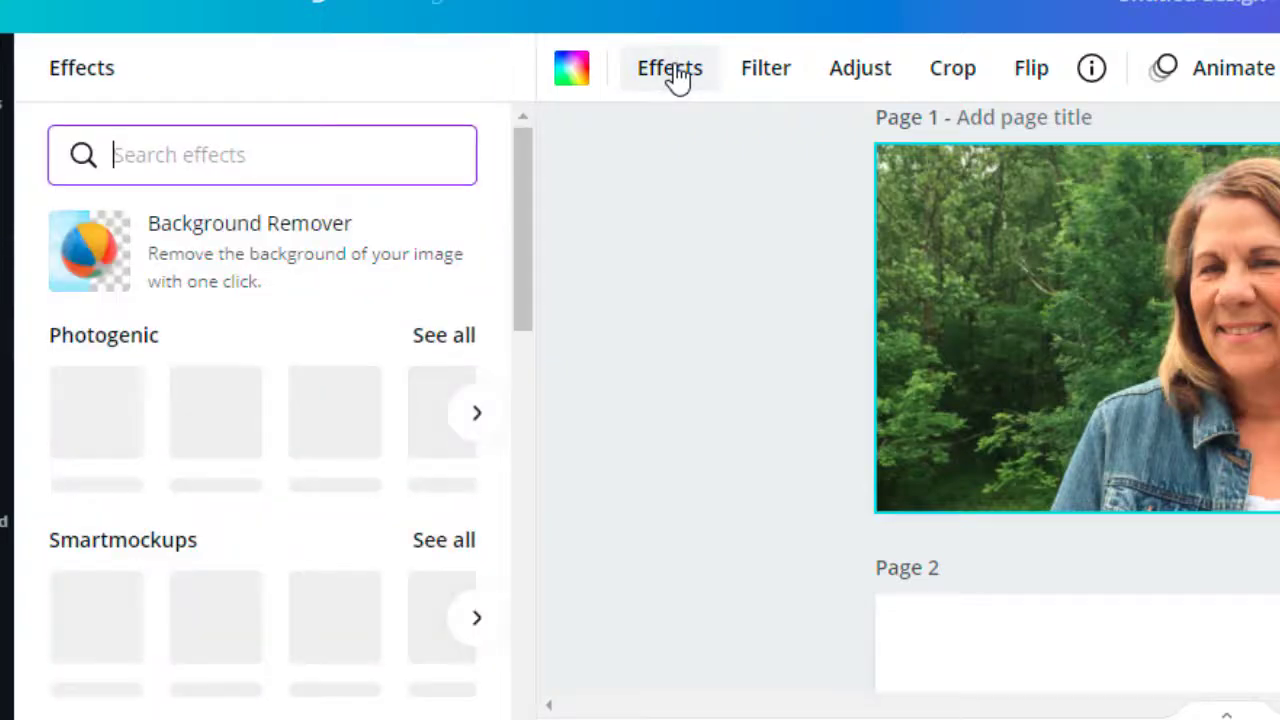
pyautogui.click(216, 280)
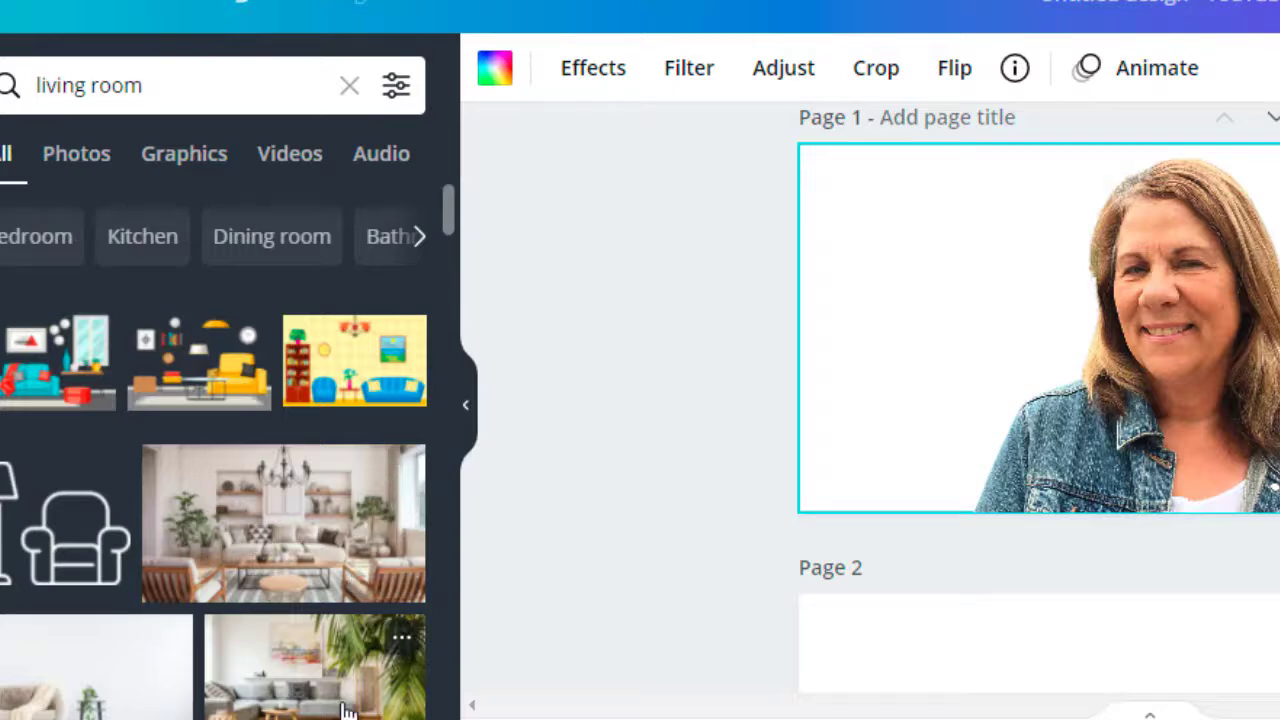
pyautogui.moveTo(345, 710); pyautogui.dragTo(1029, 277)
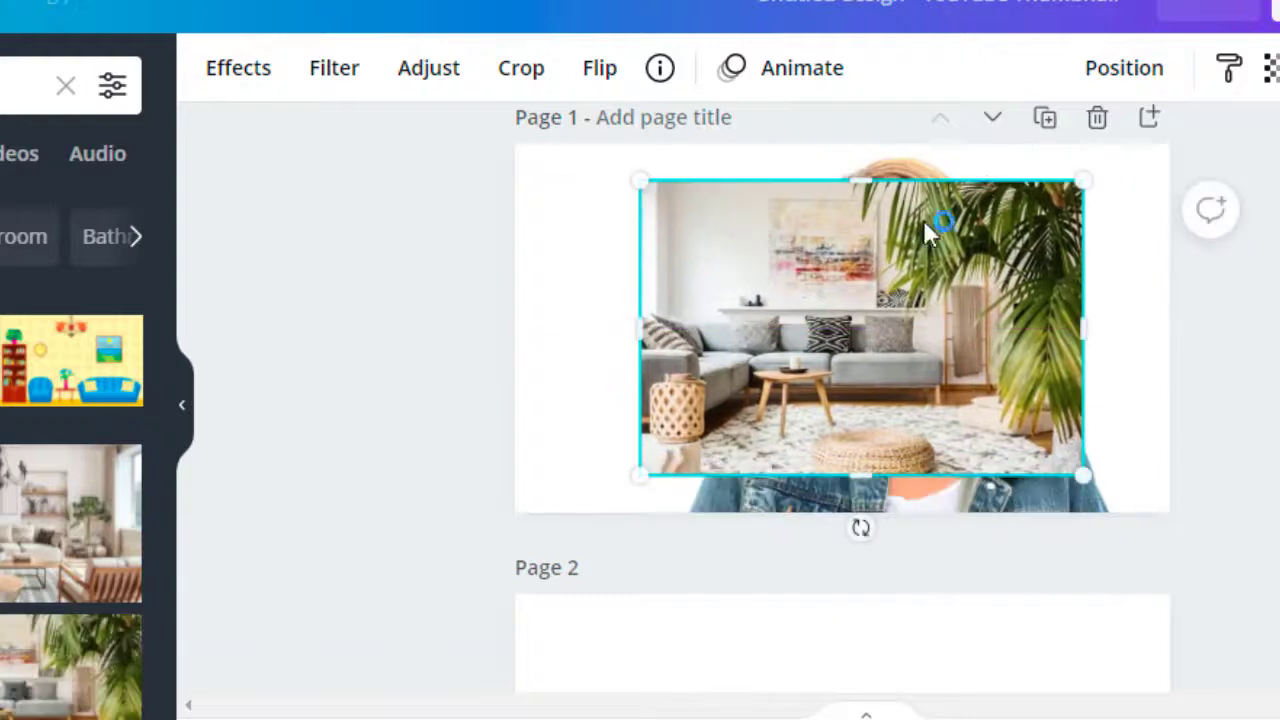
pyautogui.click(1110, 80)
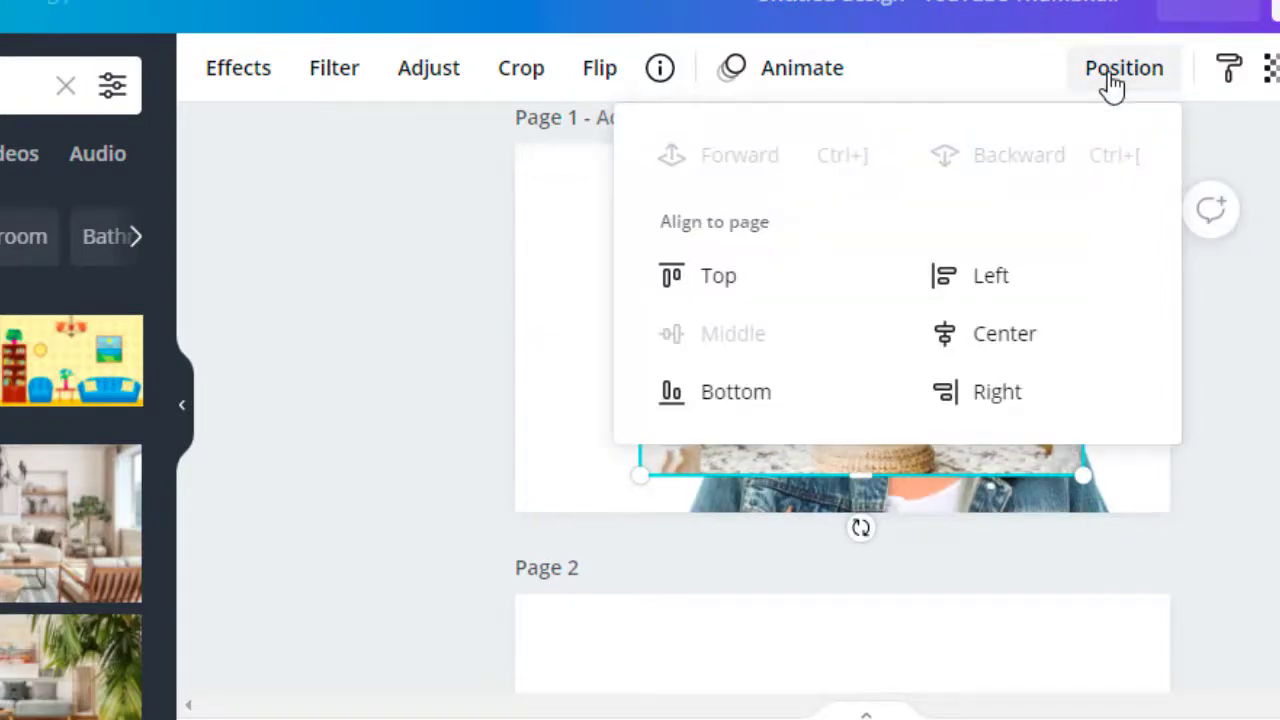
pyautogui.click(1110, 80)
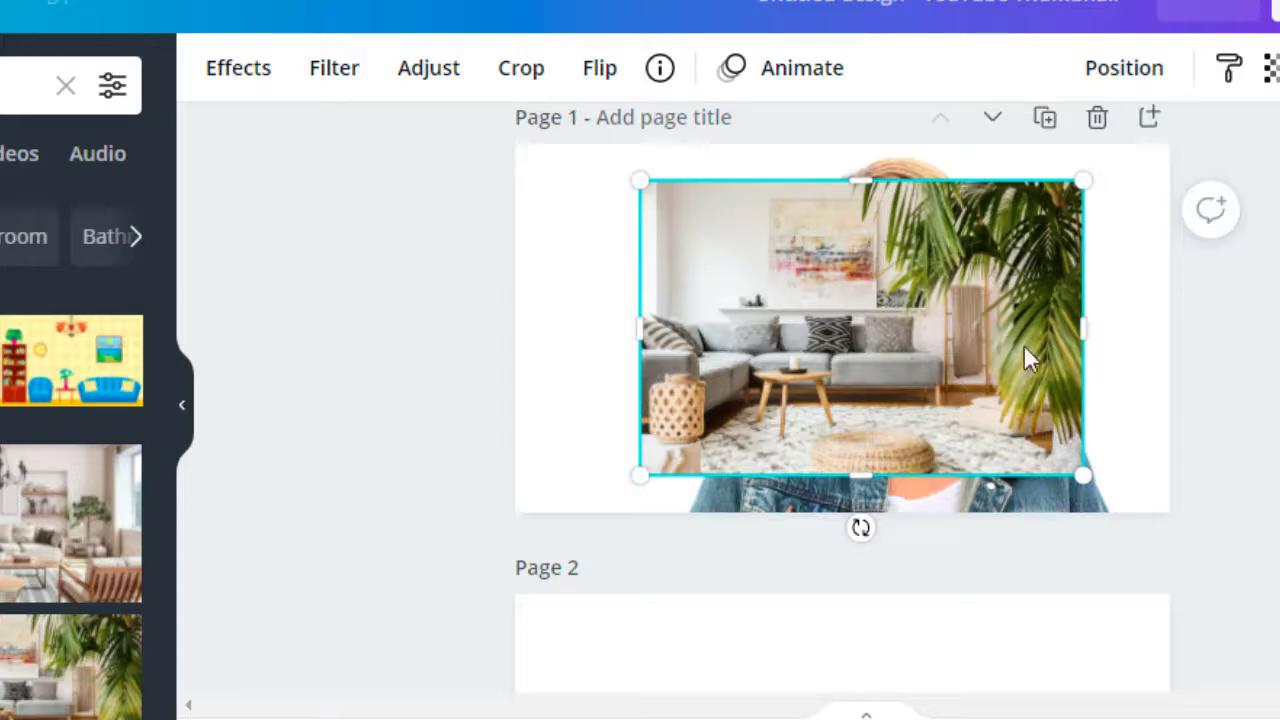
pyautogui.press('Delete')
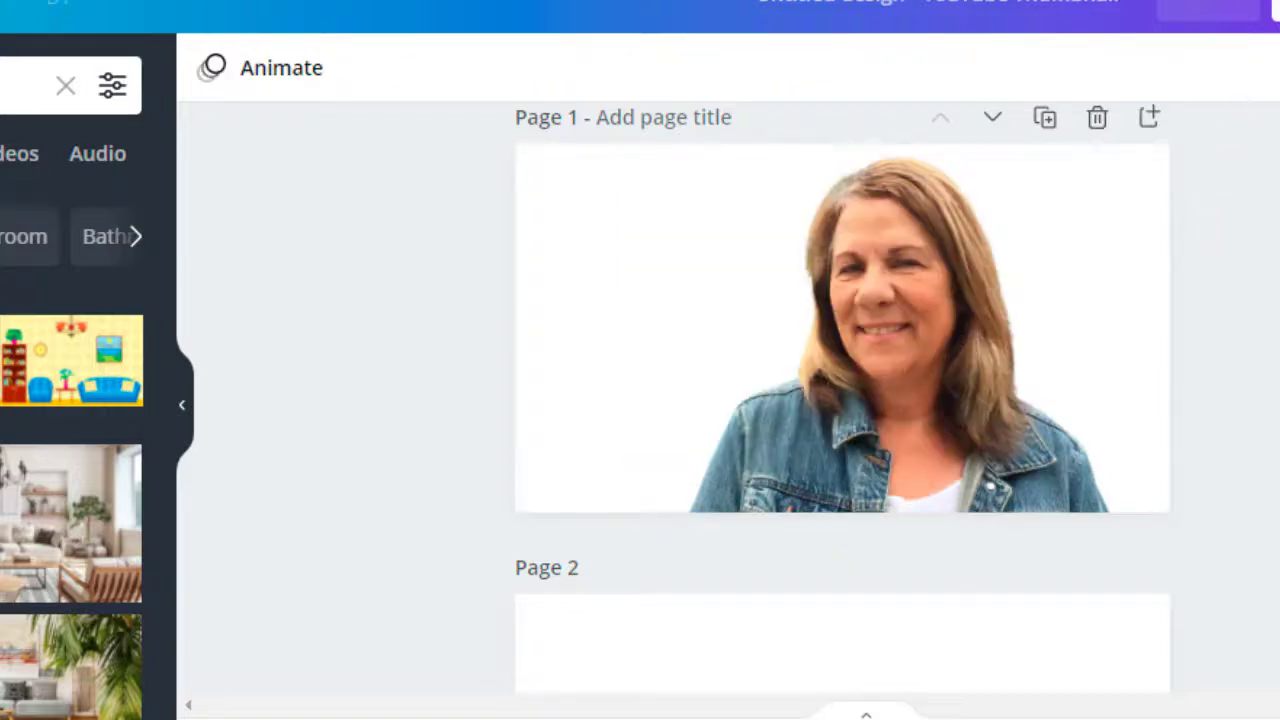
# Step: Download the woman cut-out as a PNG with a transparent background
pyautogui.click(1274, 8)
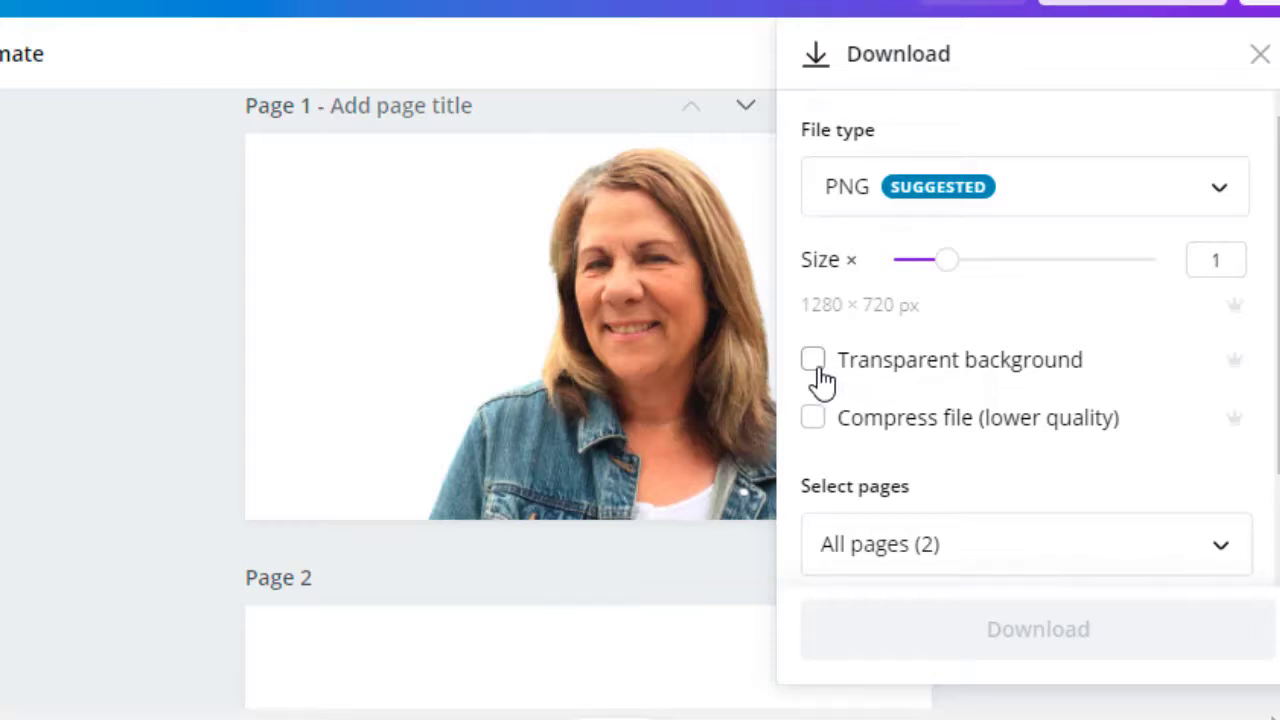
pyautogui.click(818, 370)
pyautogui.click(123, 300)
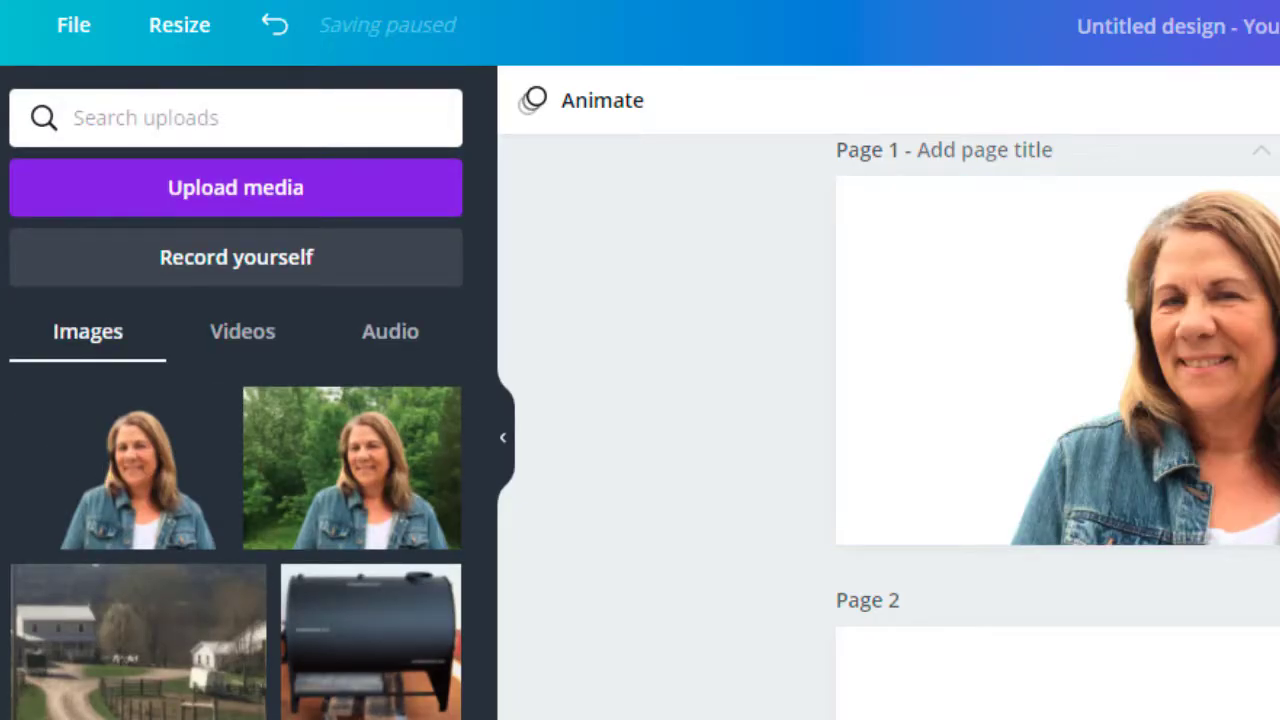
# Step: Add the woman cut-out and a living-room photo to page 2
pyautogui.scroll(-3, 1058, 400)
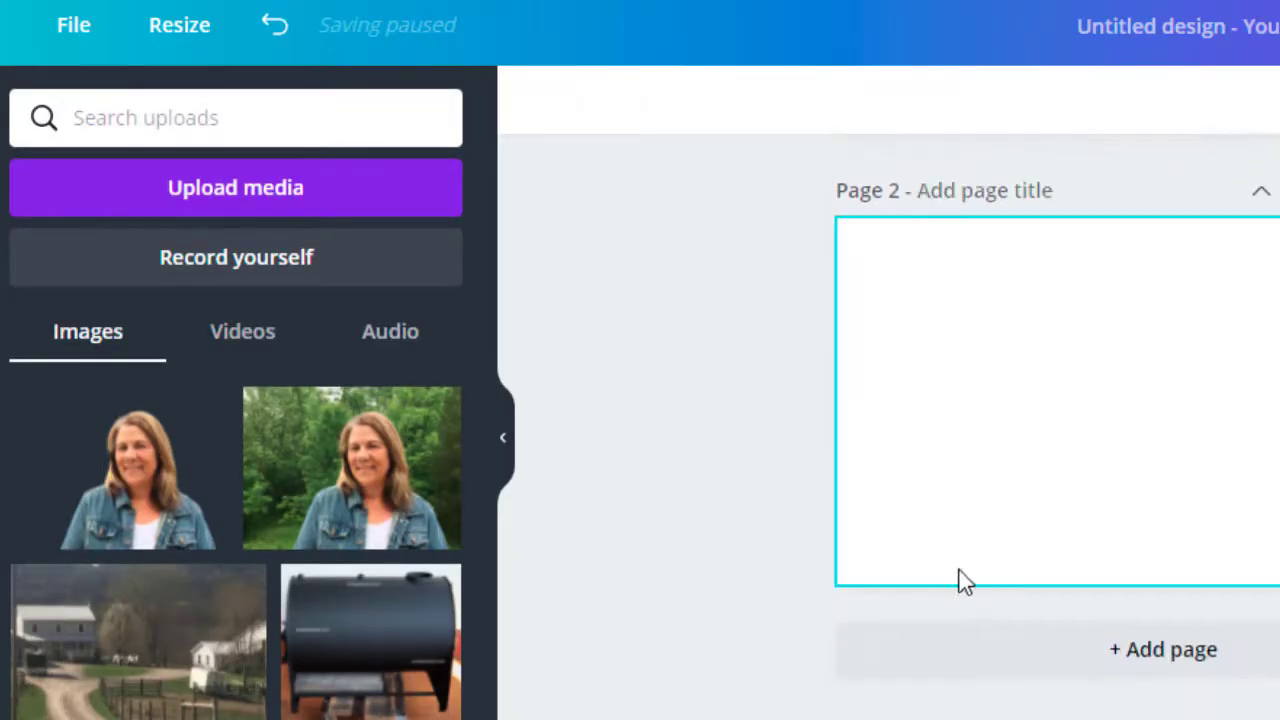
pyautogui.moveTo(180, 480); pyautogui.dragTo(1171, 329)
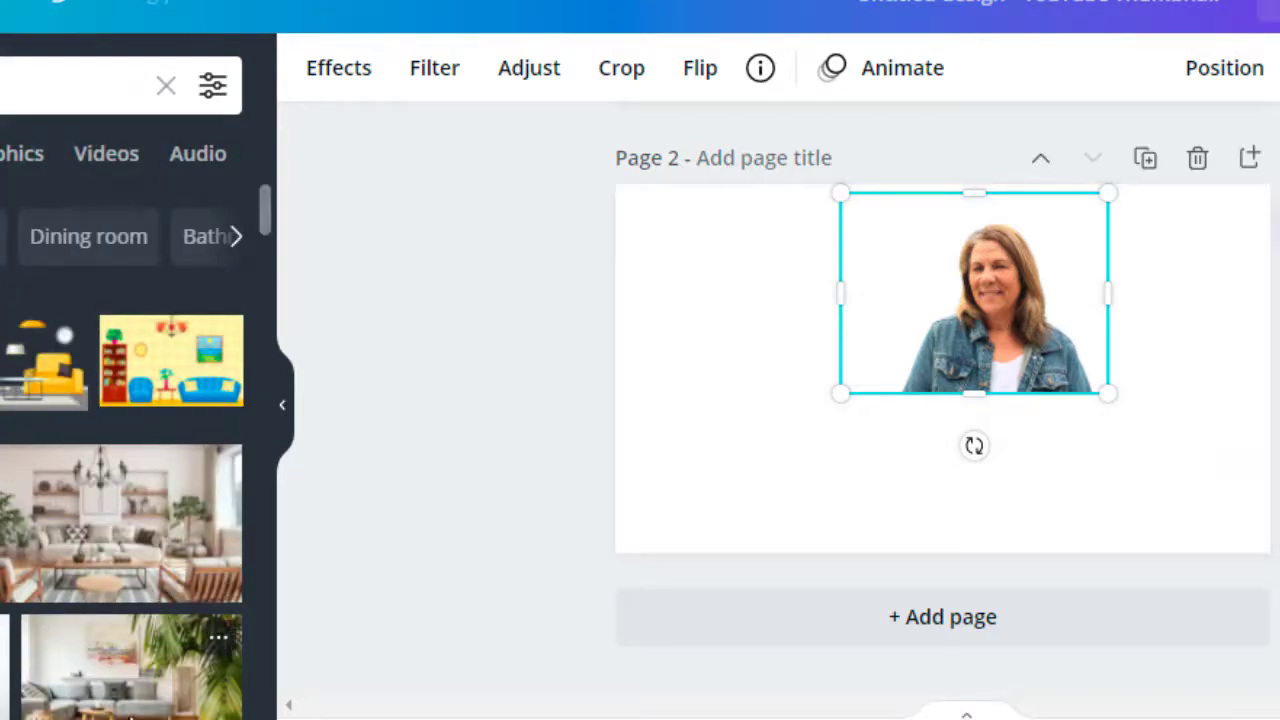
pyautogui.moveTo(218, 638); pyautogui.dragTo(870, 423)
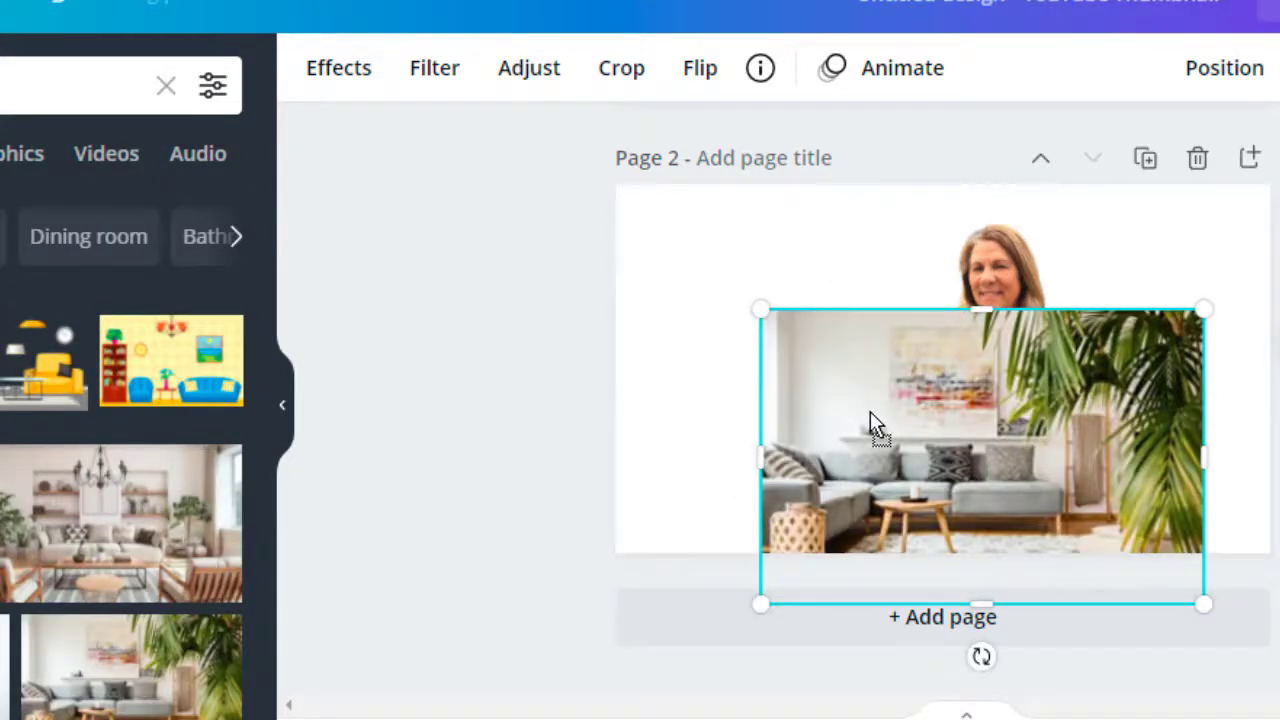
pyautogui.moveTo(829, 314); pyautogui.dragTo(829, 314)
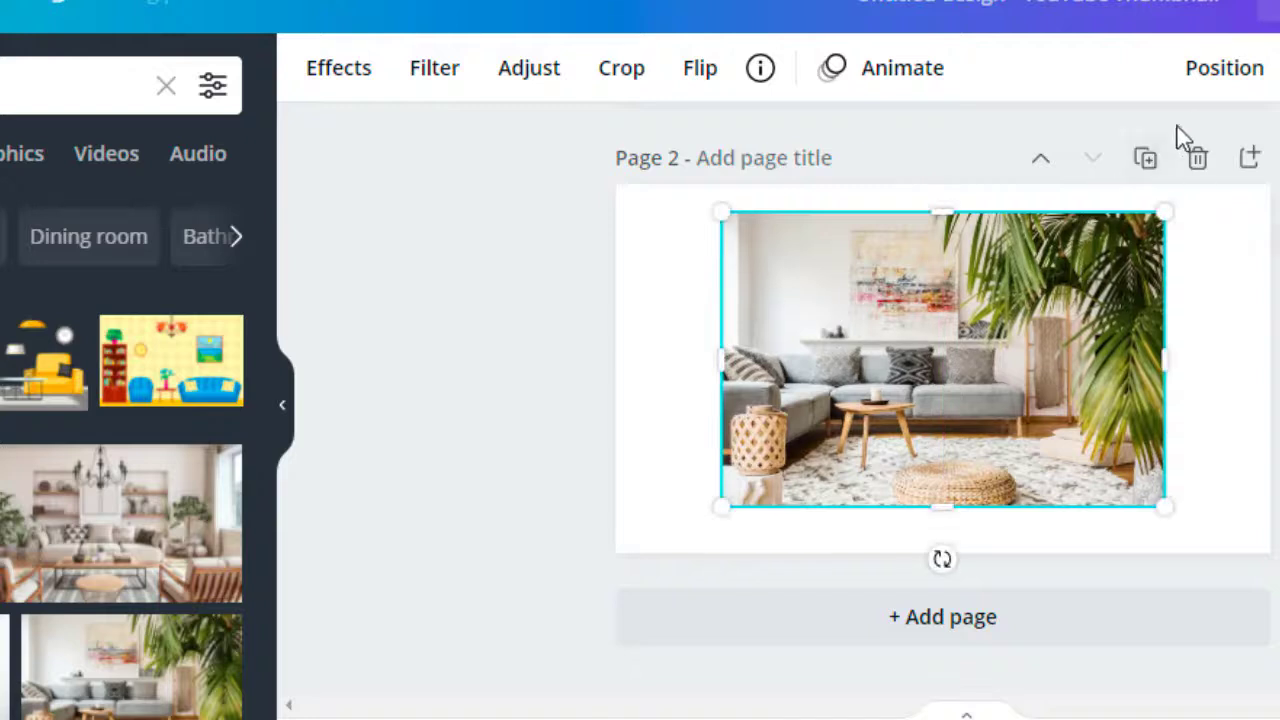
# Step: Send the living-room photo backward so it sits behind the woman
pyautogui.click(1208, 80)
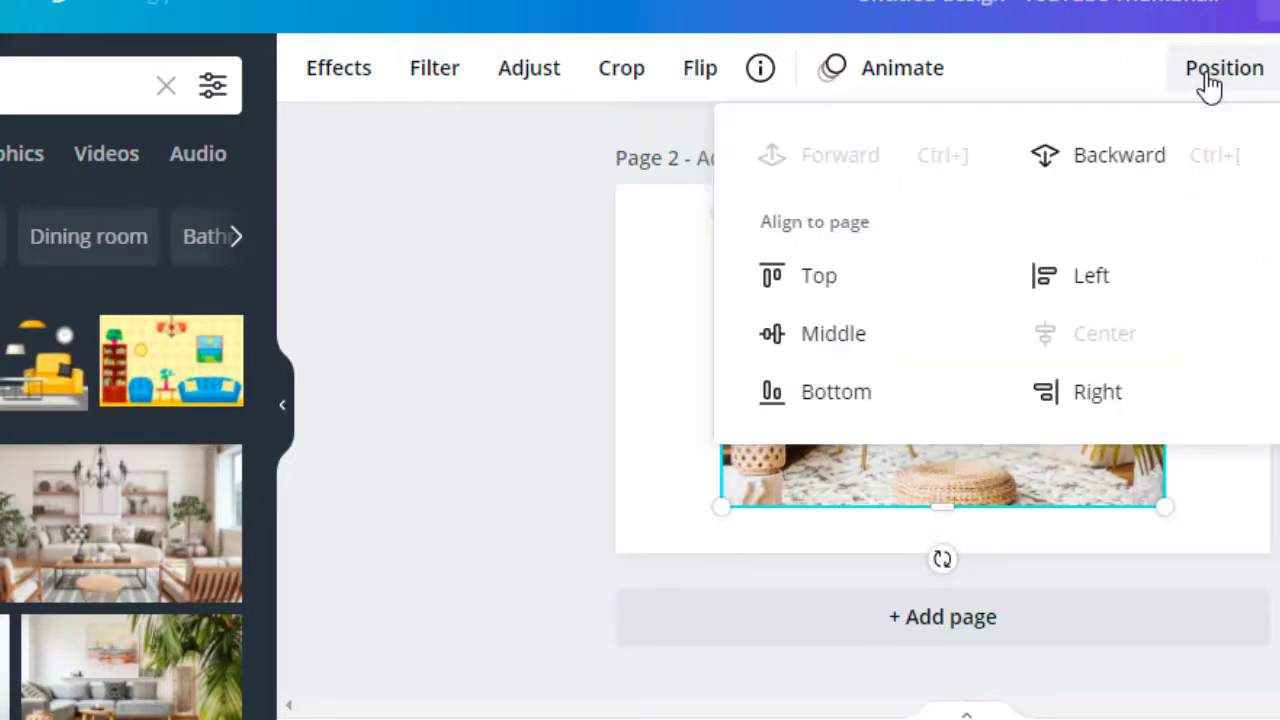
pyautogui.click(1144, 165)
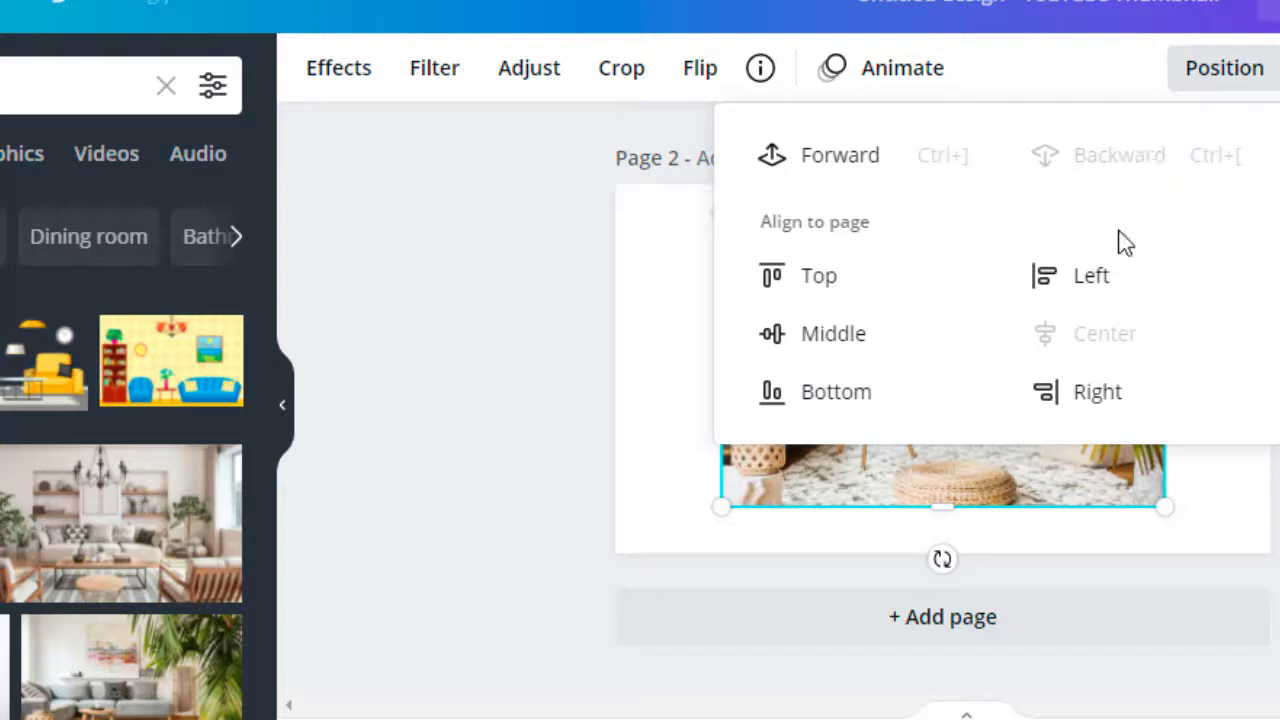
pyautogui.click(1050, 470)
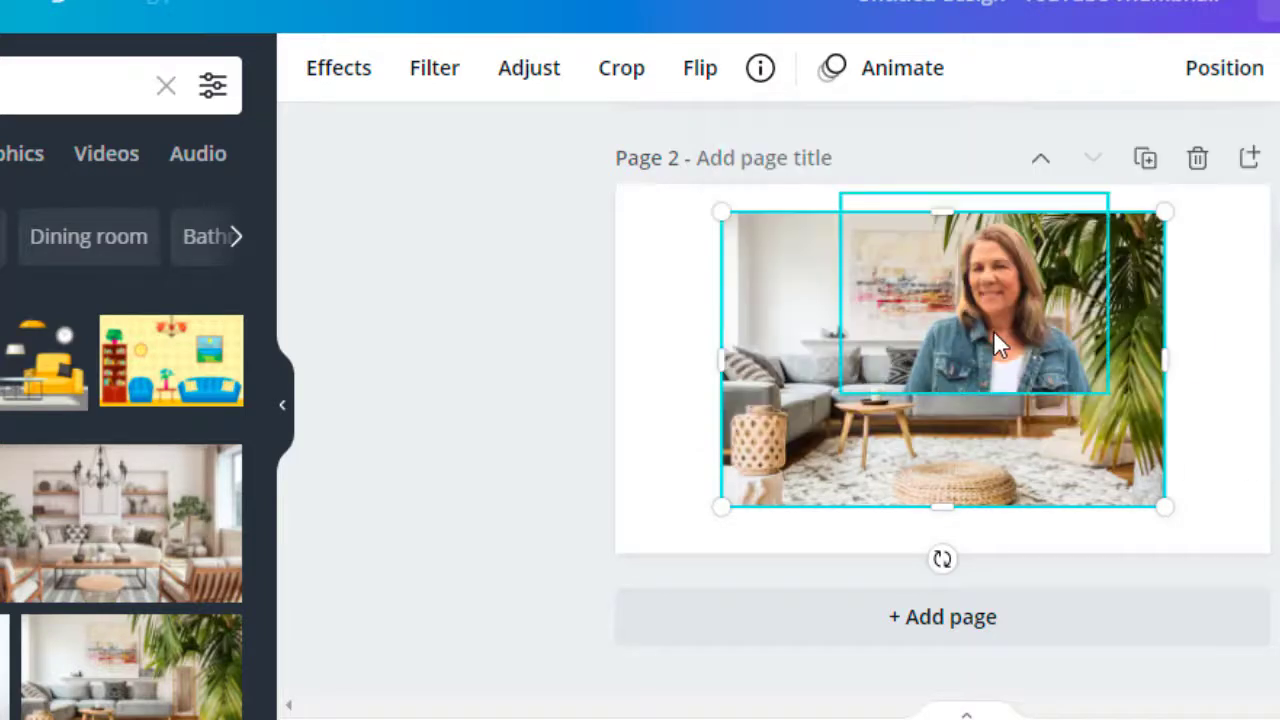
# Step: Enlarge the room photo to cover page 2 and make it partly transparent
pyautogui.moveTo(798, 456); pyautogui.dragTo(697, 426)
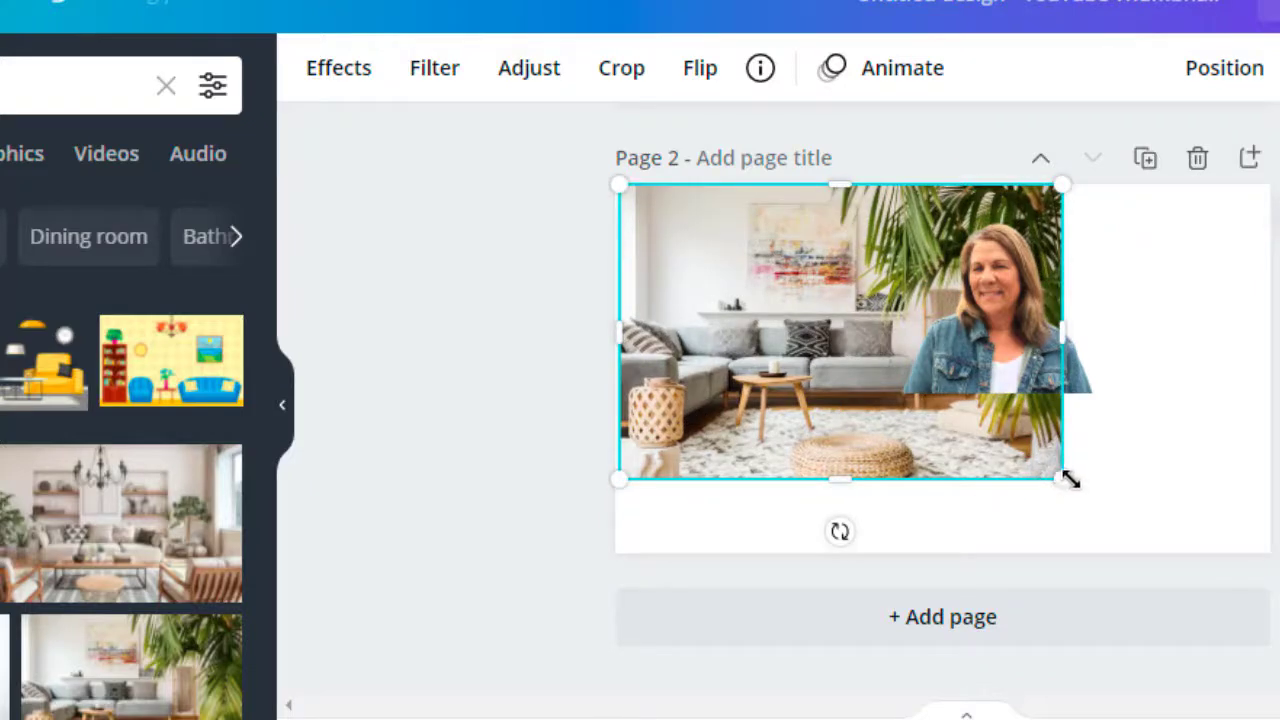
pyautogui.moveTo(1070, 480); pyautogui.dragTo(1279, 636)
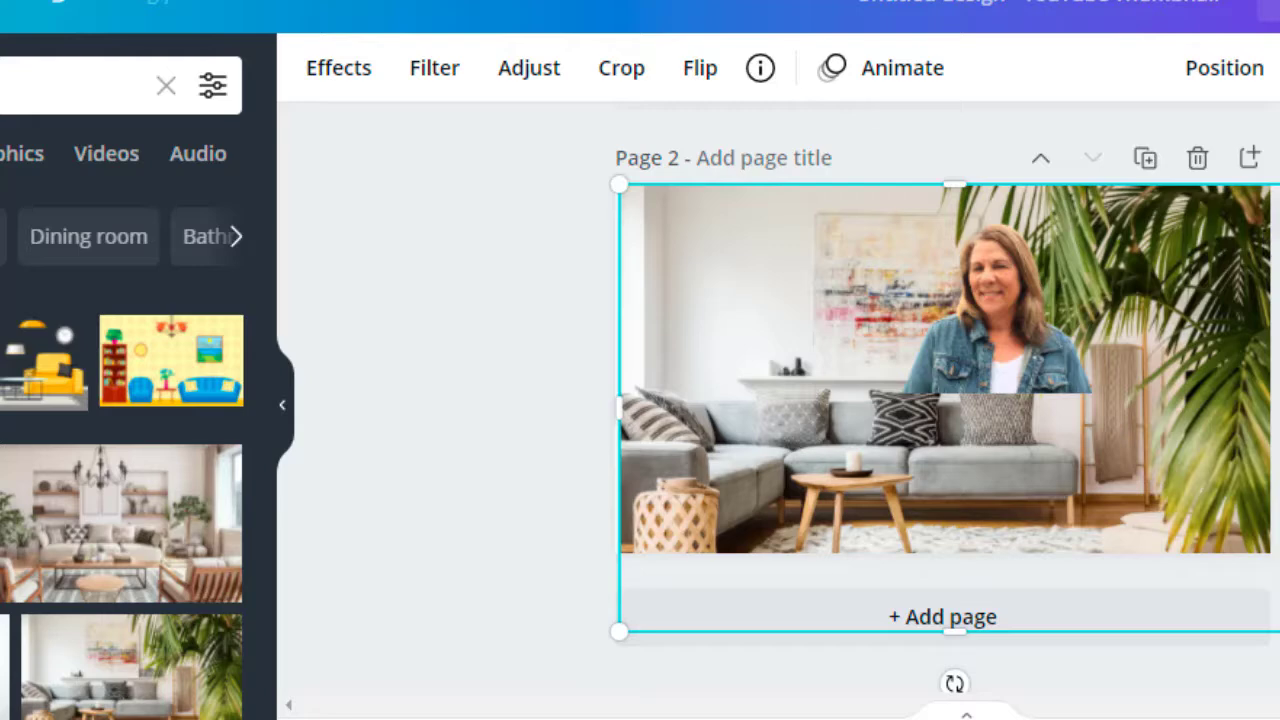
pyautogui.moveTo(1274, 160); pyautogui.dragTo(1189, 189)
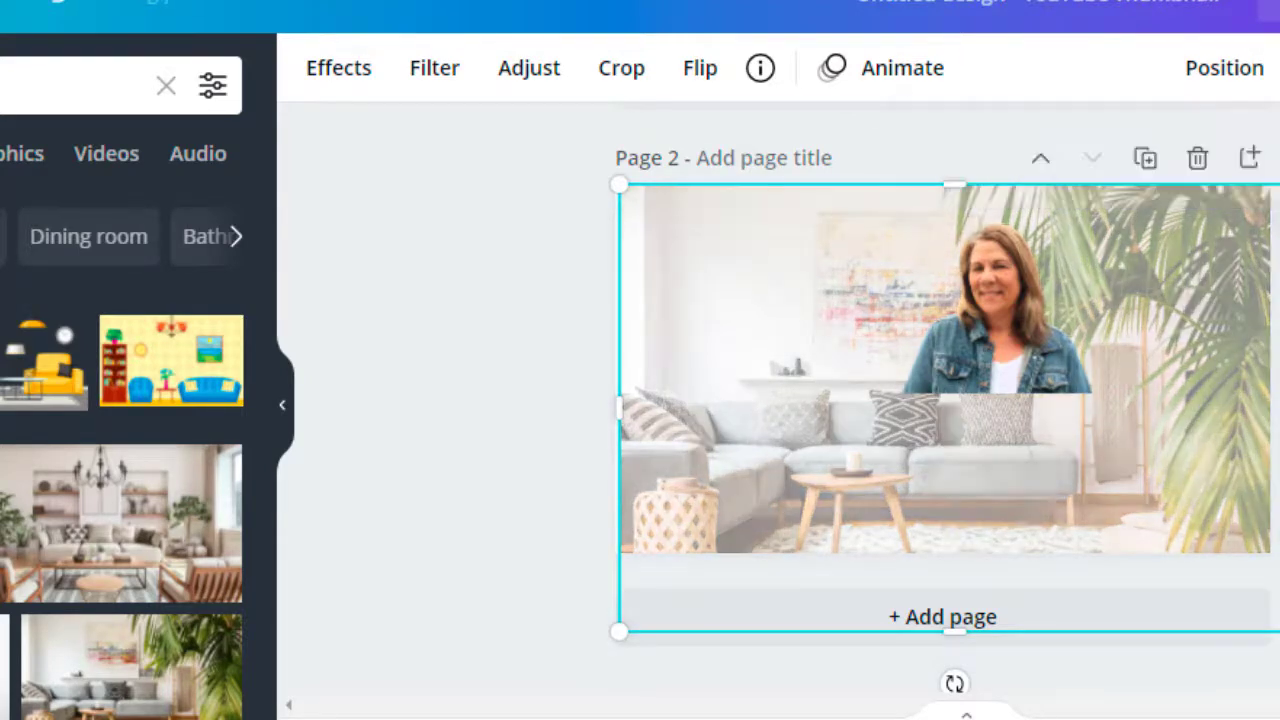
pyautogui.click(1063, 347)
# Step: Move the woman cut-out left and enlarge her on the page
pyautogui.moveTo(1043, 336); pyautogui.dragTo(920, 337)
pyautogui.moveTo(963, 377); pyautogui.dragTo(1237, 494)
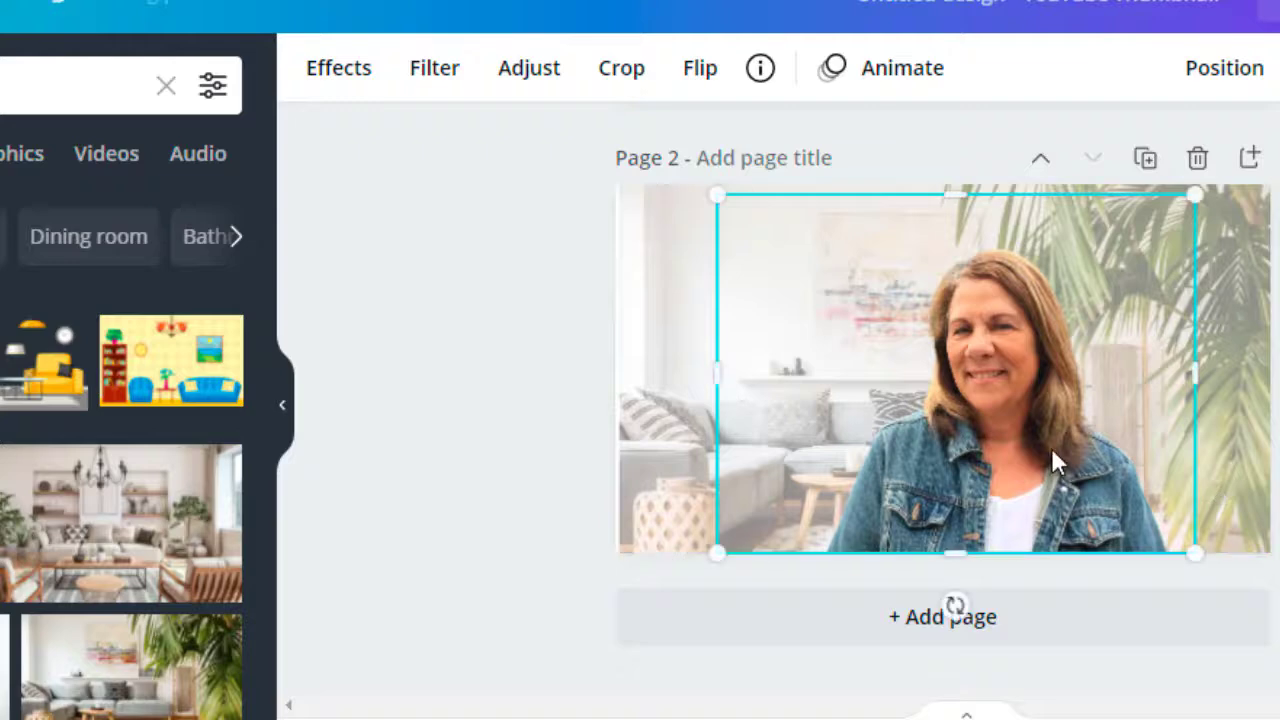
pyautogui.moveTo(1051, 447); pyautogui.dragTo(1050, 447)
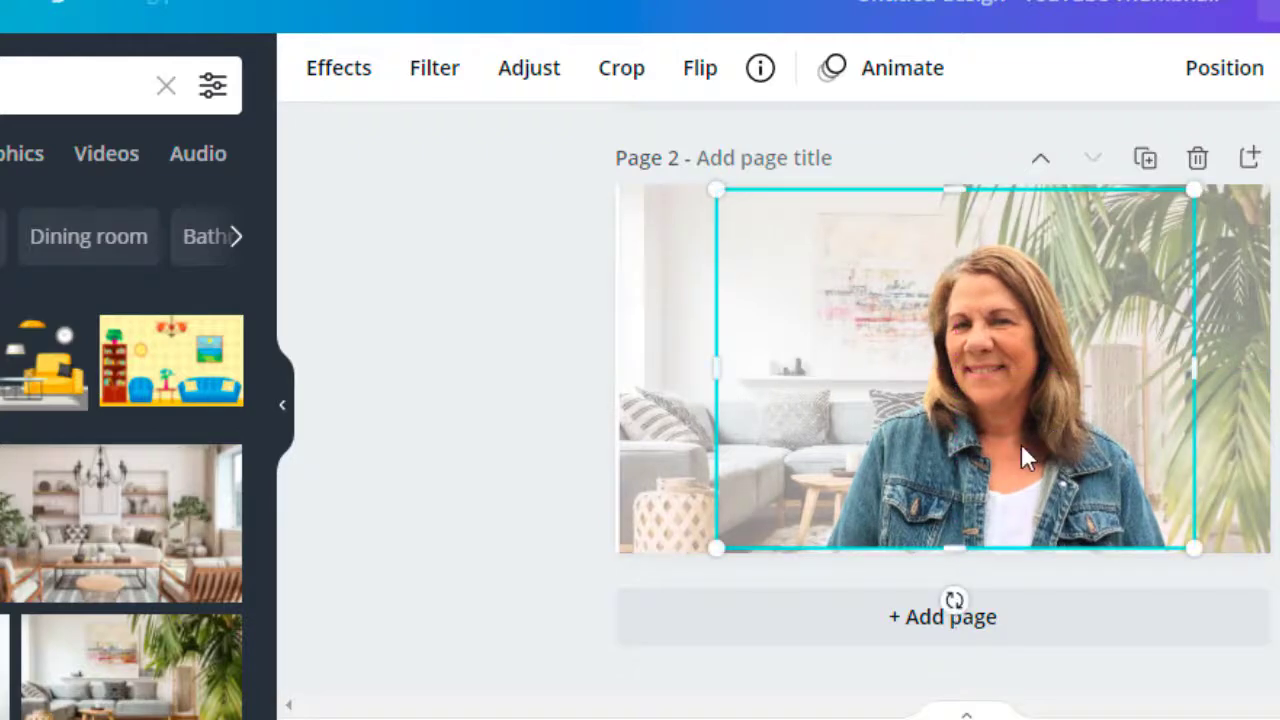
pyautogui.click(507, 365)
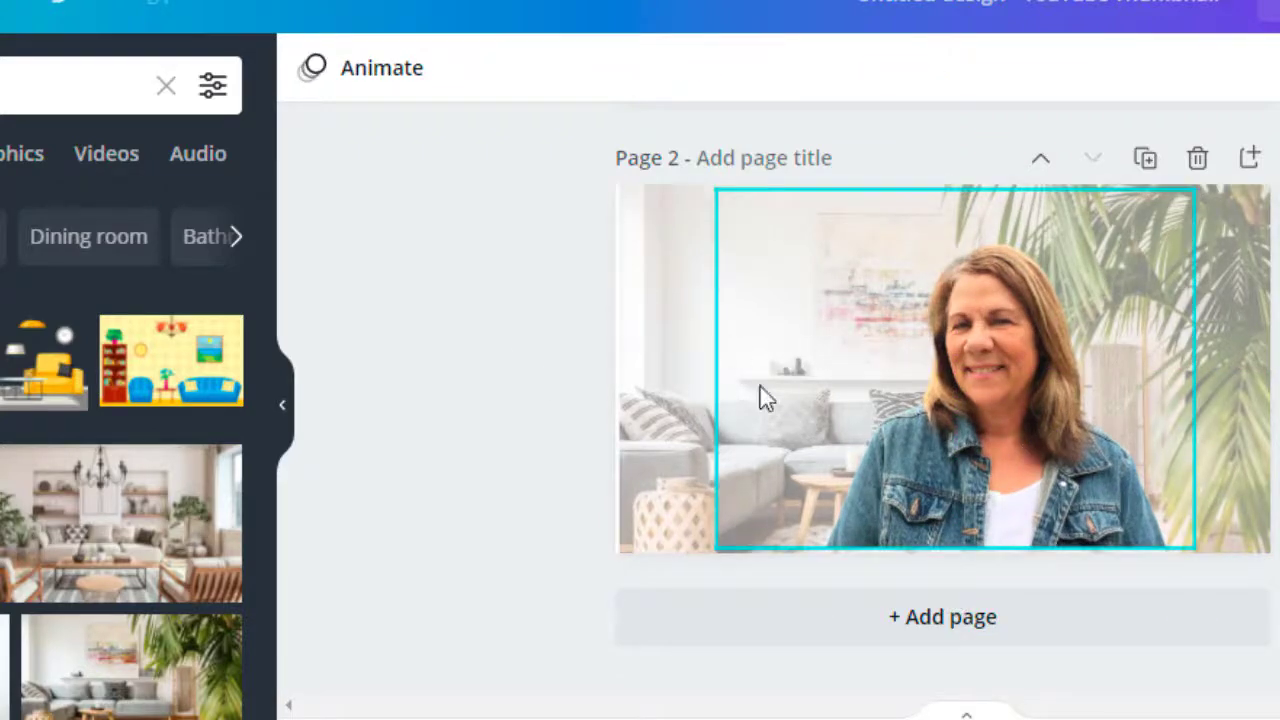
# Step: Bring up the image effects for the woman cut-out, scrolled to the Shadows styles
pyautogui.click(984, 378)
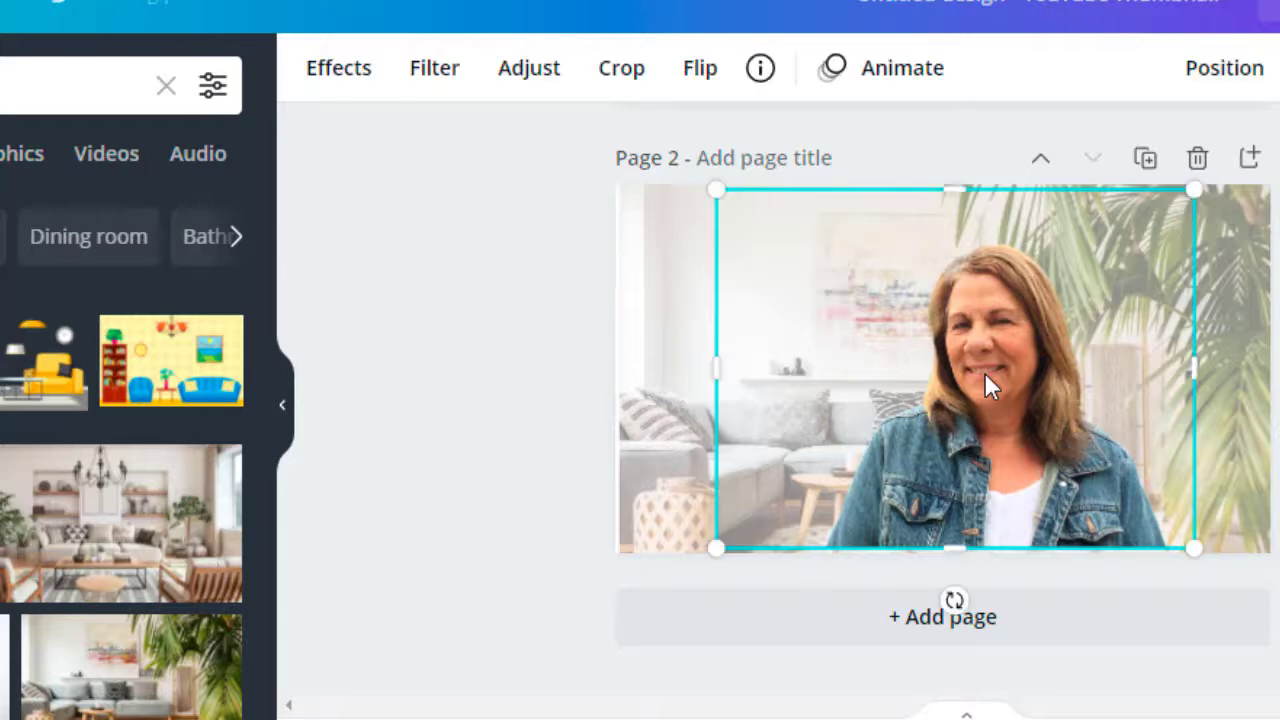
pyautogui.click(357, 89)
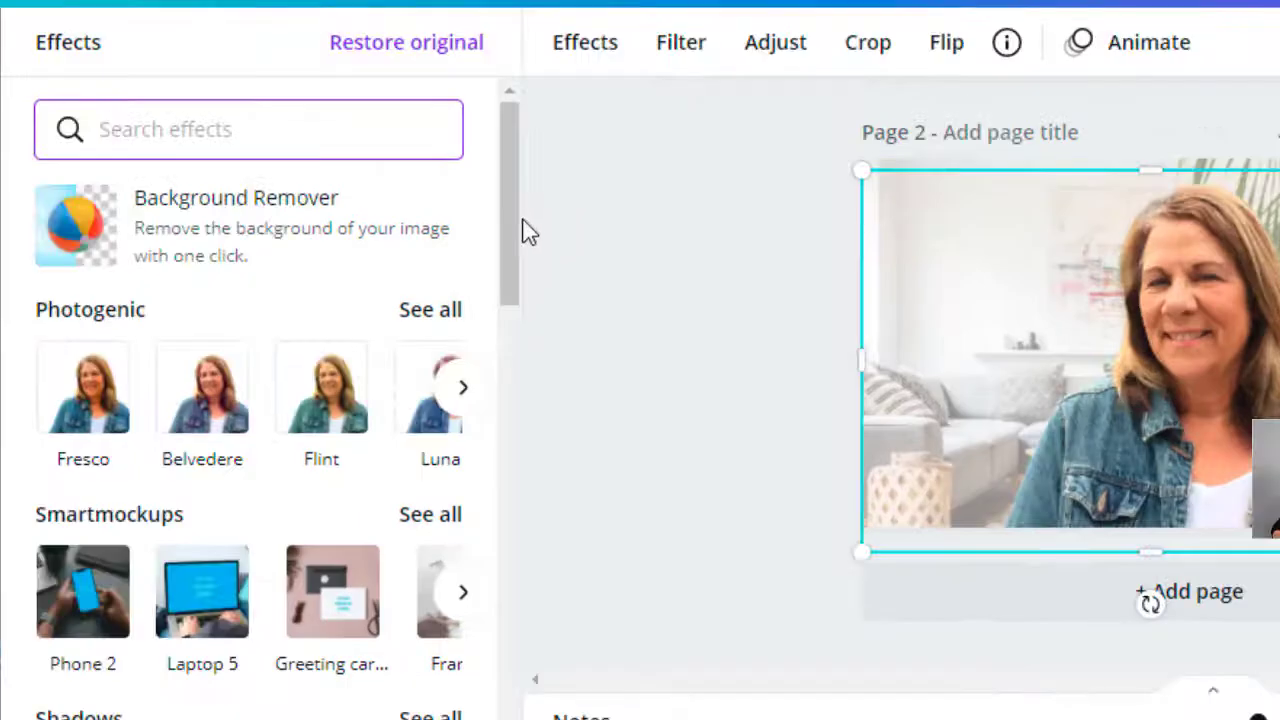
pyautogui.moveTo(514, 223); pyautogui.dragTo(509, 277)
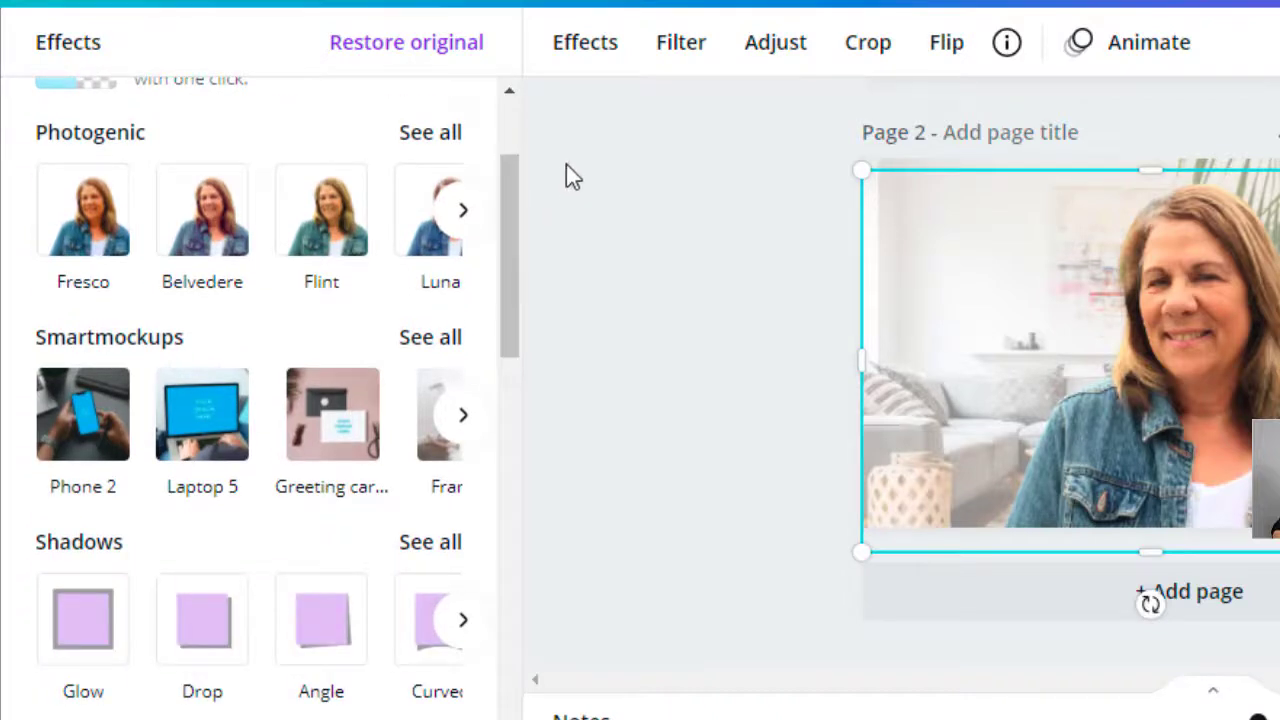
pyautogui.moveTo(514, 205); pyautogui.dragTo(157, 337)
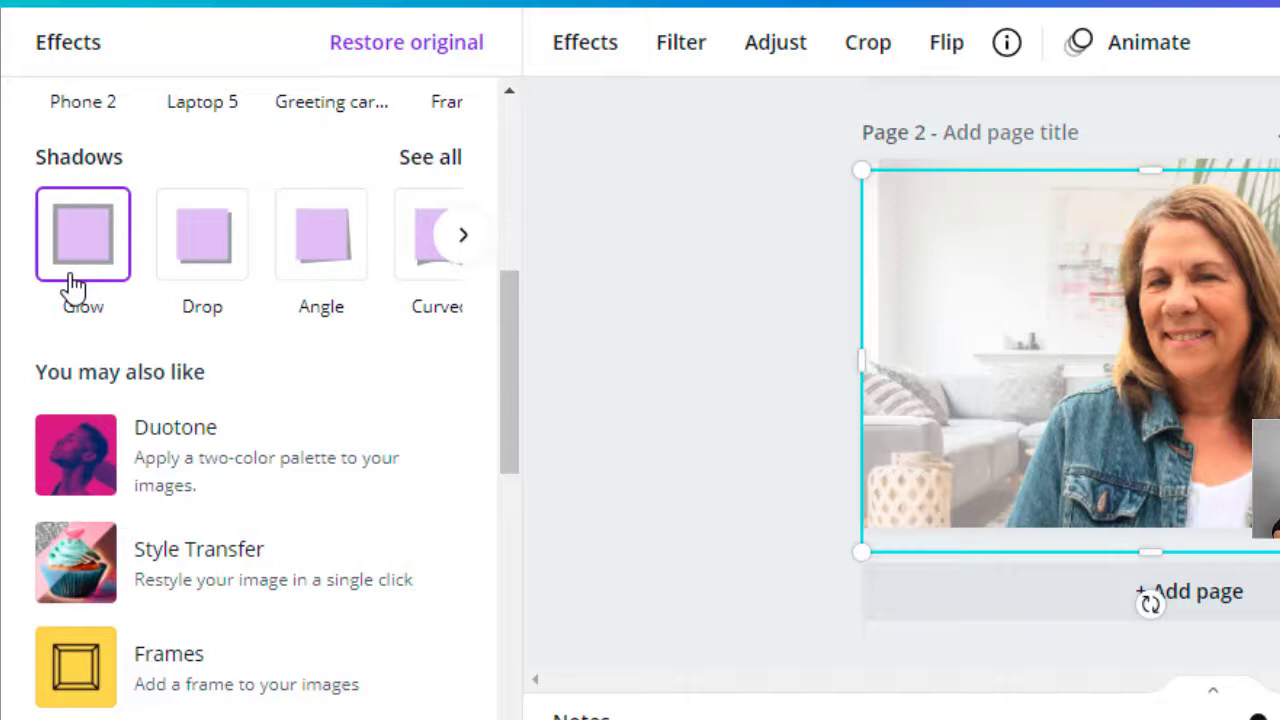
# Step: Apply a red Glow to the woman with size 15, transparency 60 and blur 7
pyautogui.click(80, 240)
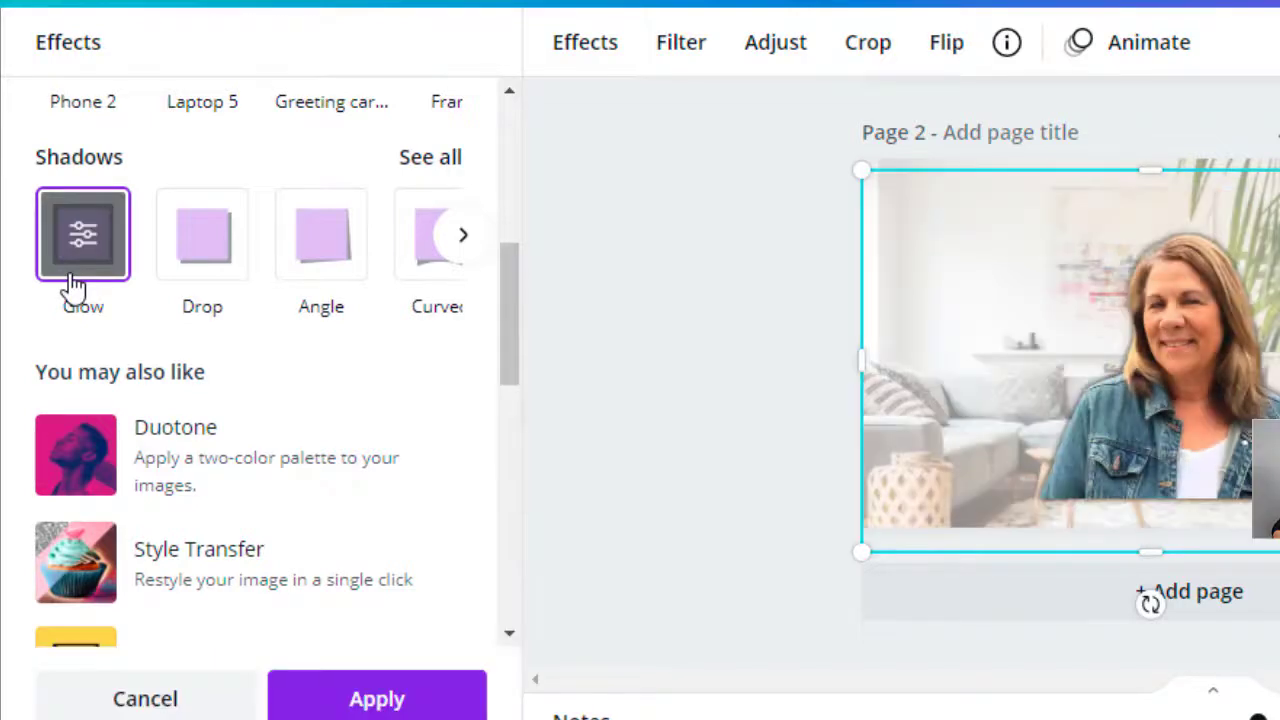
pyautogui.click(78, 268)
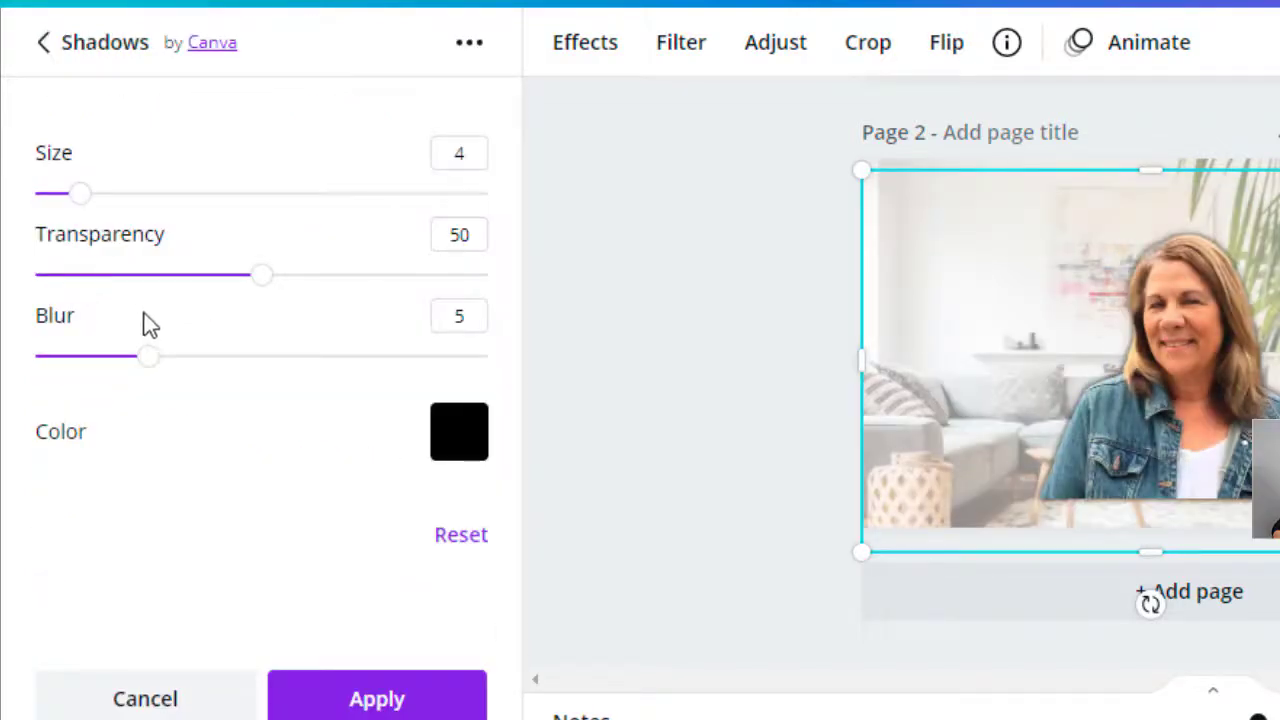
pyautogui.click(466, 470)
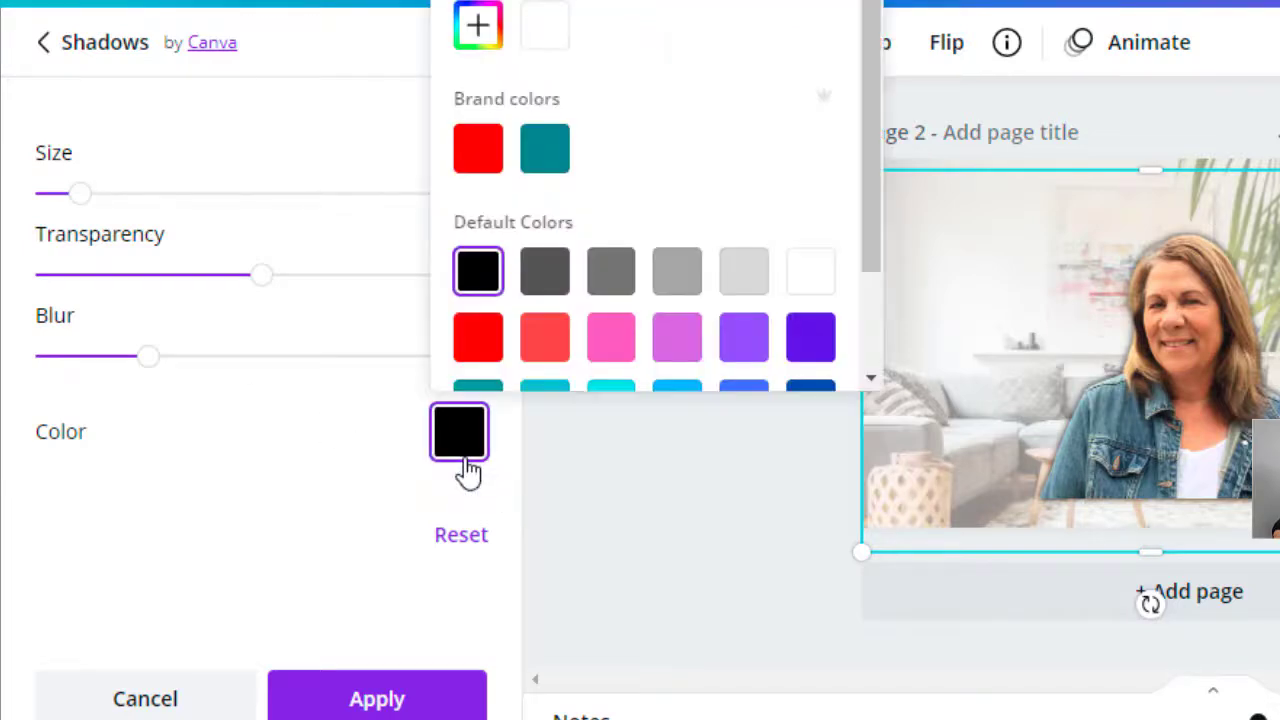
pyautogui.click(472, 150)
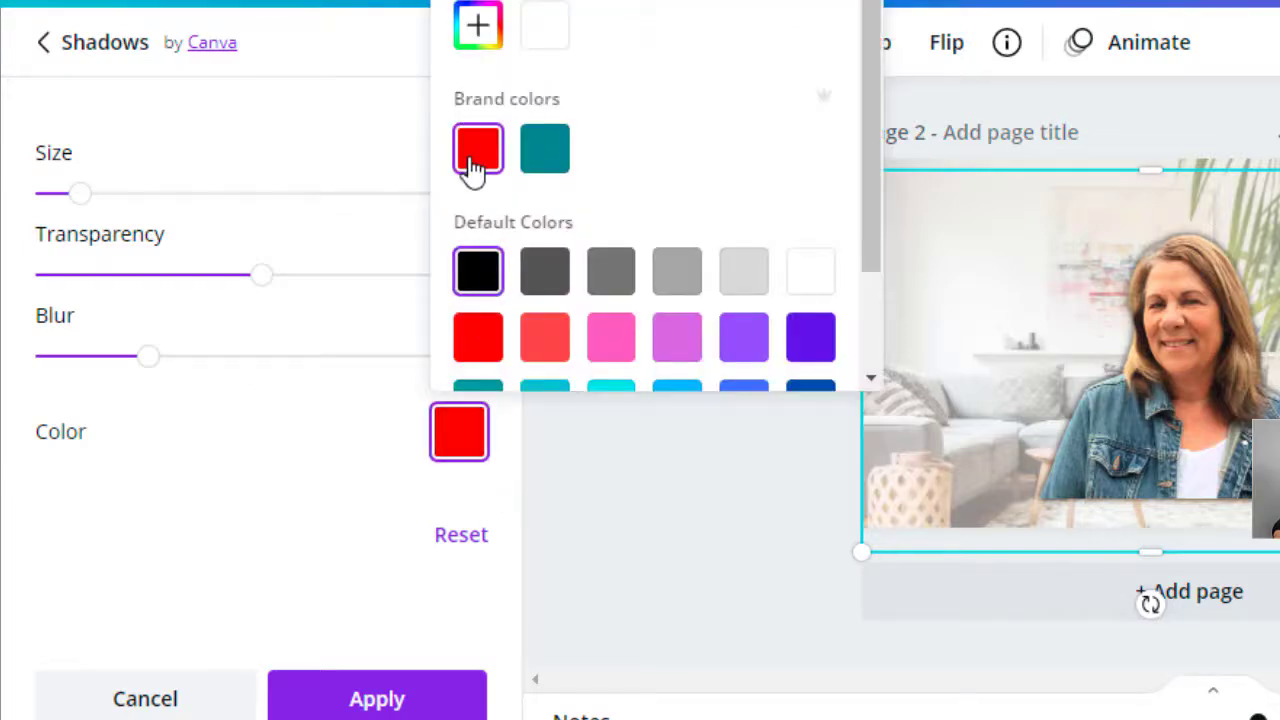
pyautogui.click(311, 461)
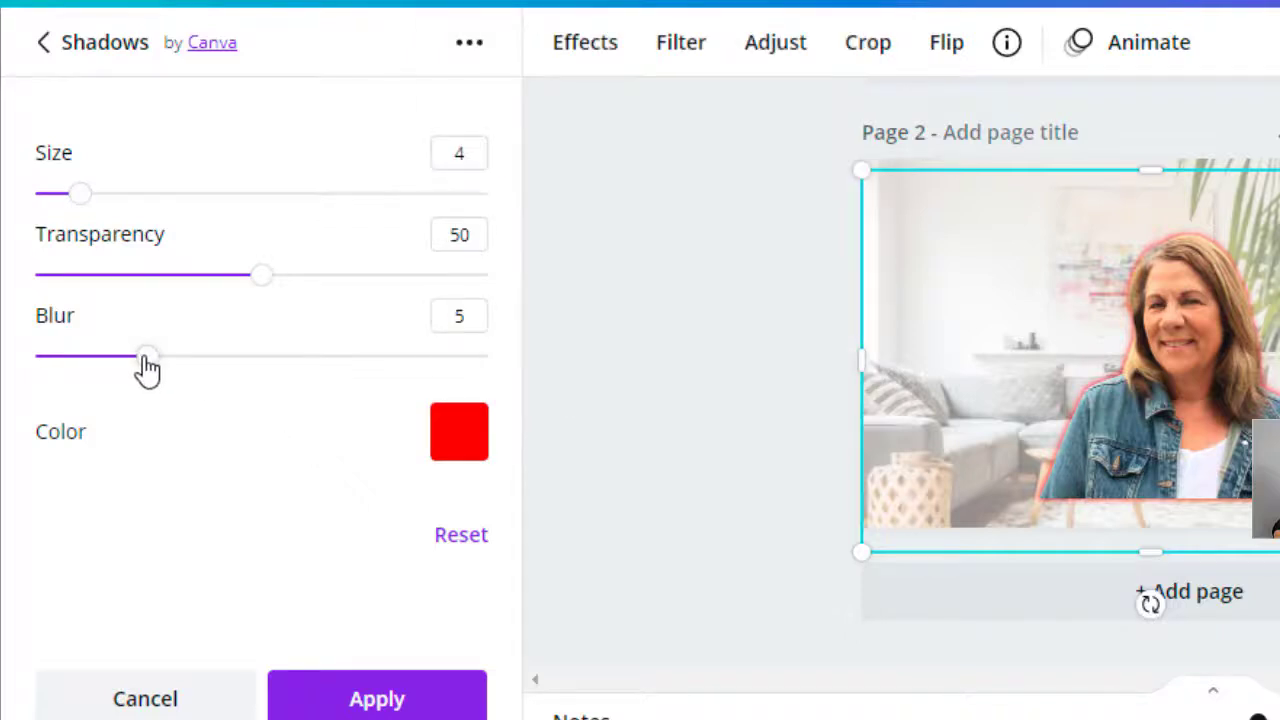
pyautogui.moveTo(264, 287); pyautogui.dragTo(300, 287)
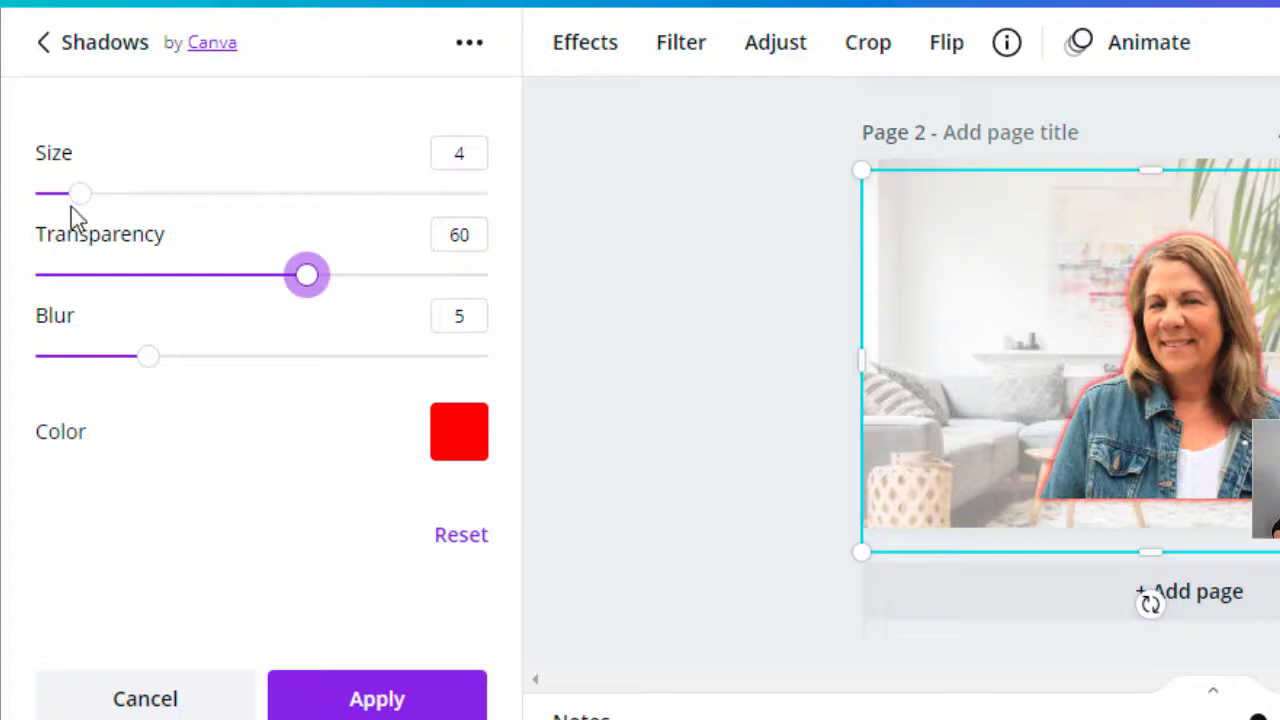
pyautogui.moveTo(80, 196); pyautogui.dragTo(206, 197)
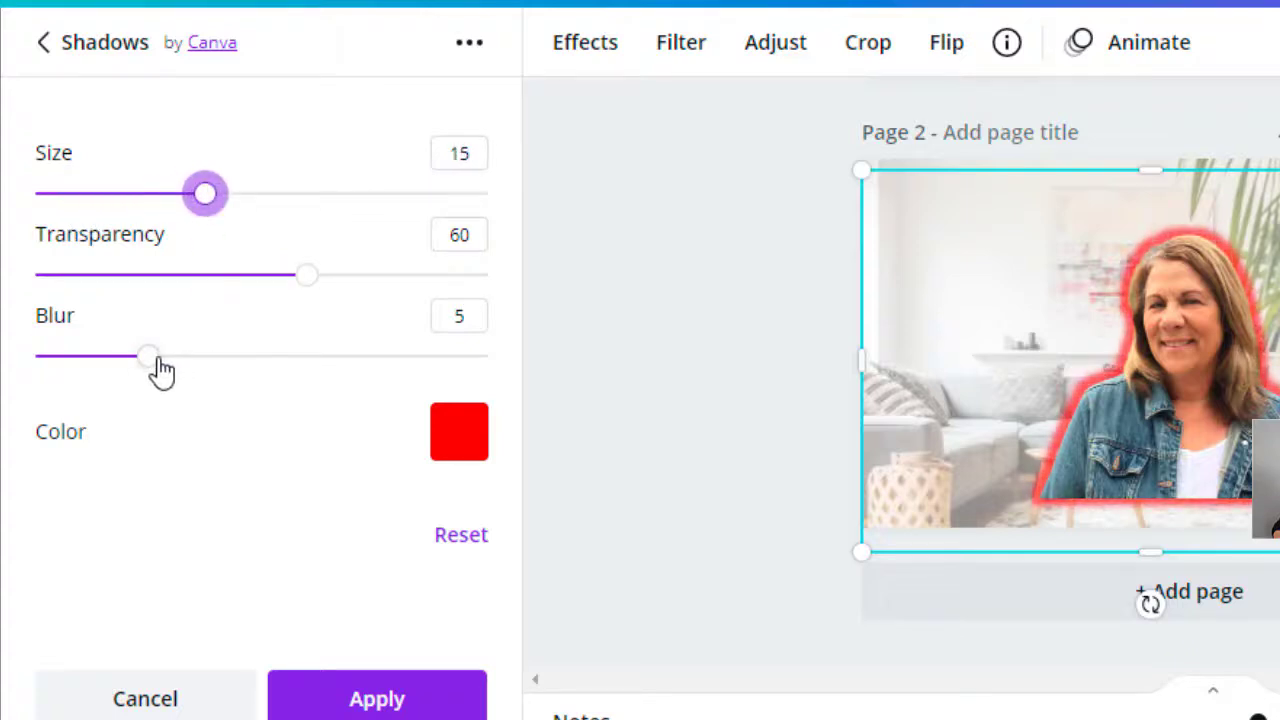
pyautogui.moveTo(152, 358); pyautogui.dragTo(193, 362)
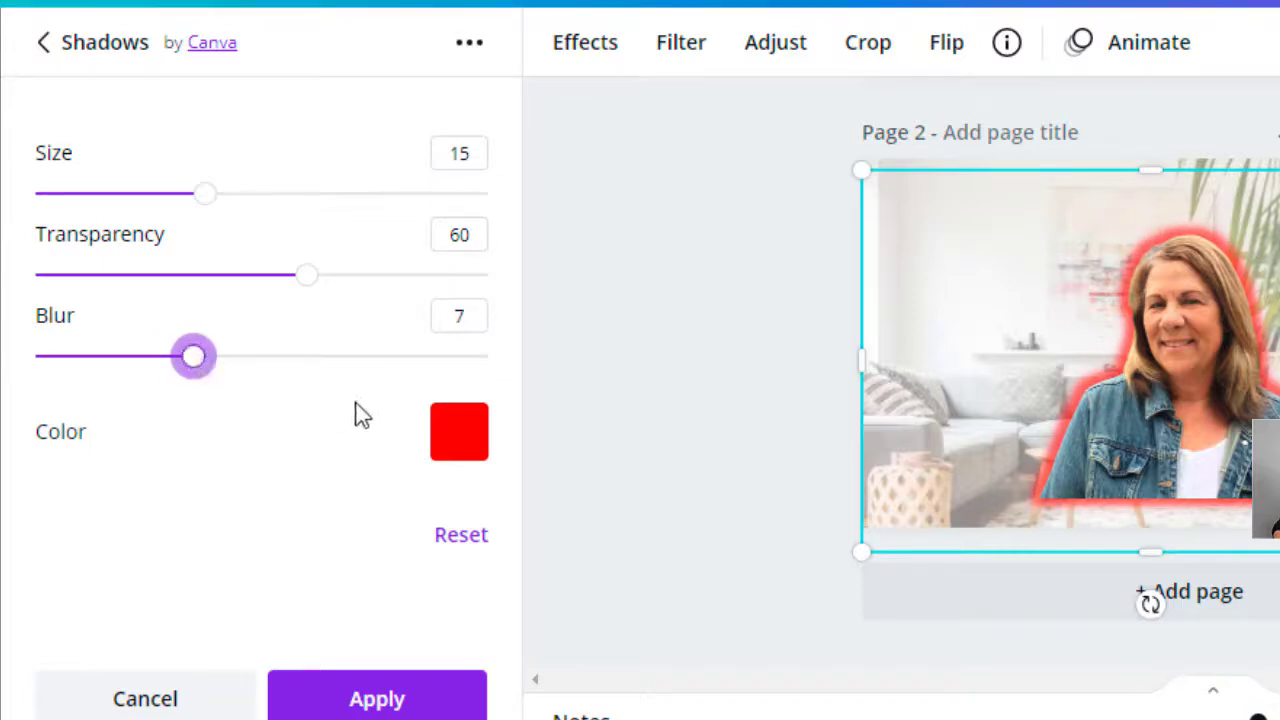
# Step: Try white and yellow glow colours, then settle on pink and close the shadow settings
pyautogui.click(470, 455)
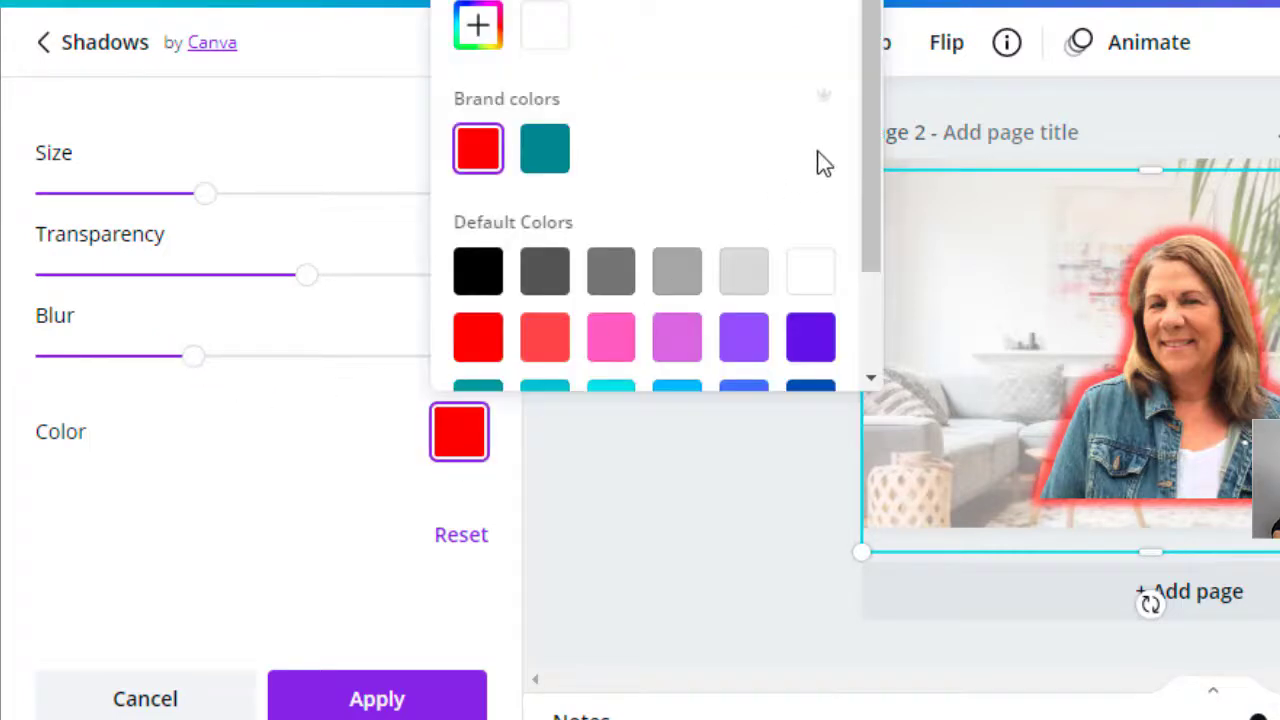
pyautogui.click(816, 288)
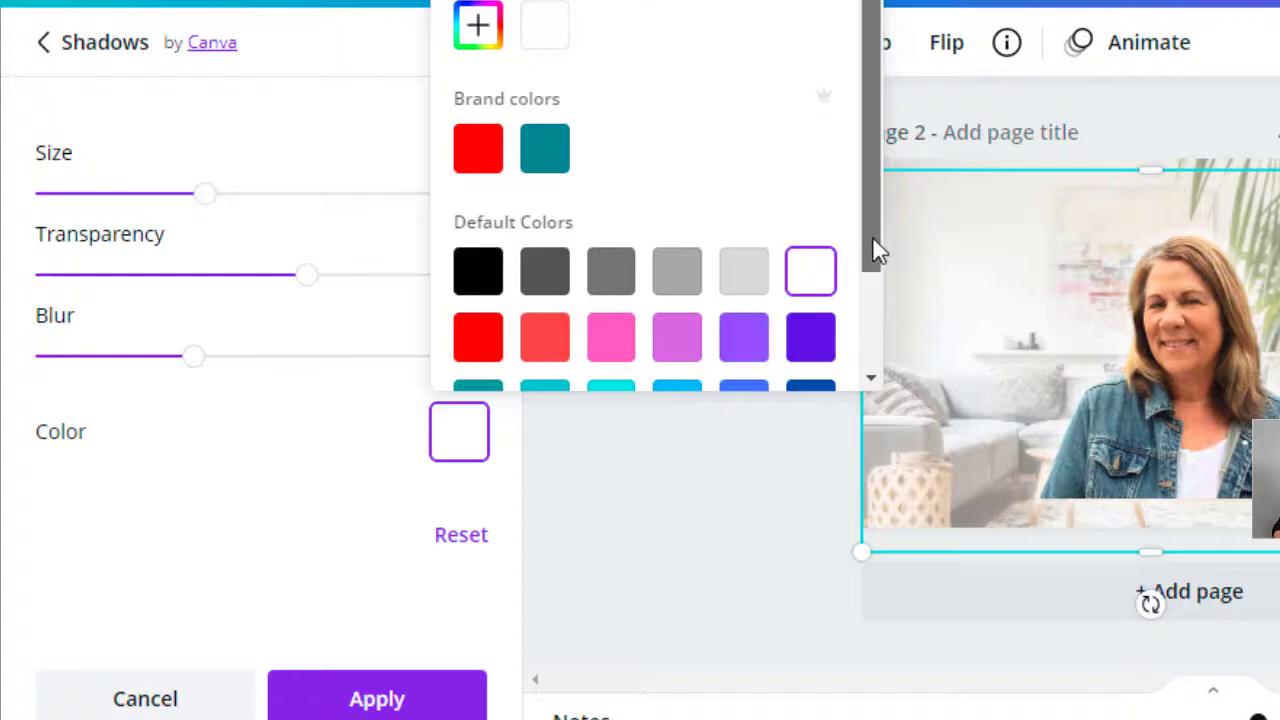
pyautogui.moveTo(872, 236); pyautogui.dragTo(874, 345)
pyautogui.click(678, 331)
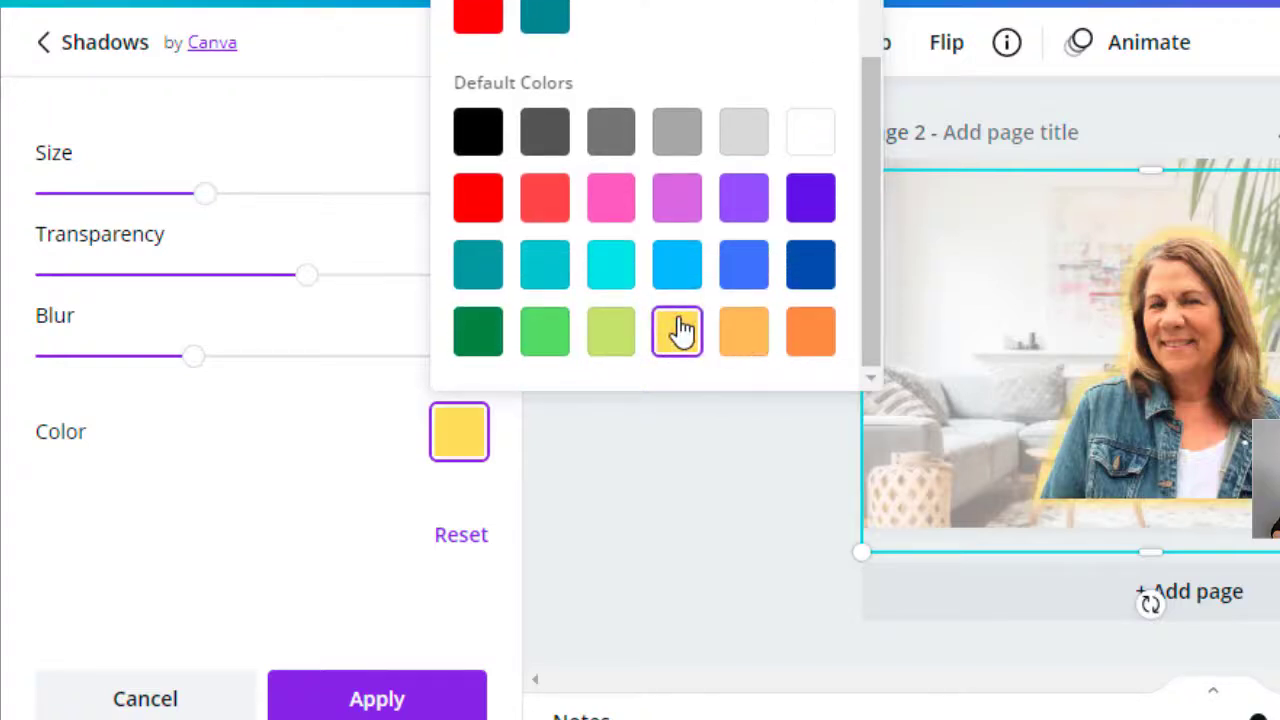
pyautogui.click(611, 212)
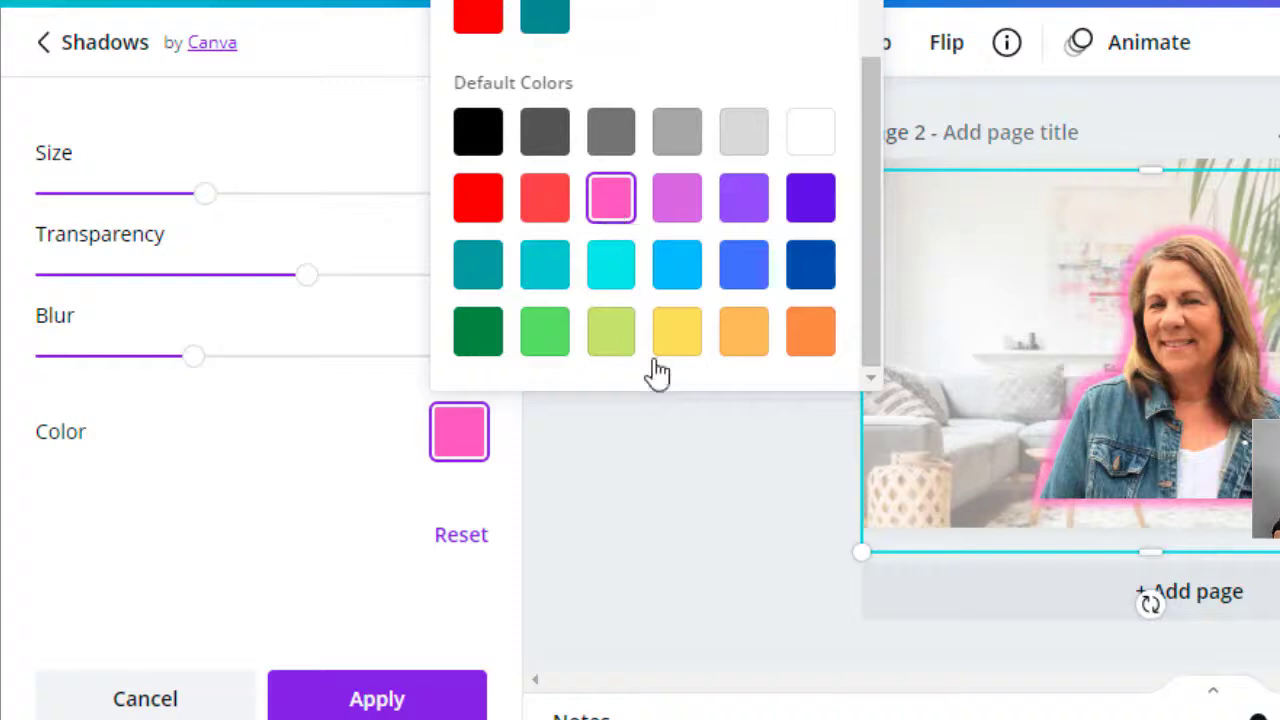
pyautogui.click(629, 554)
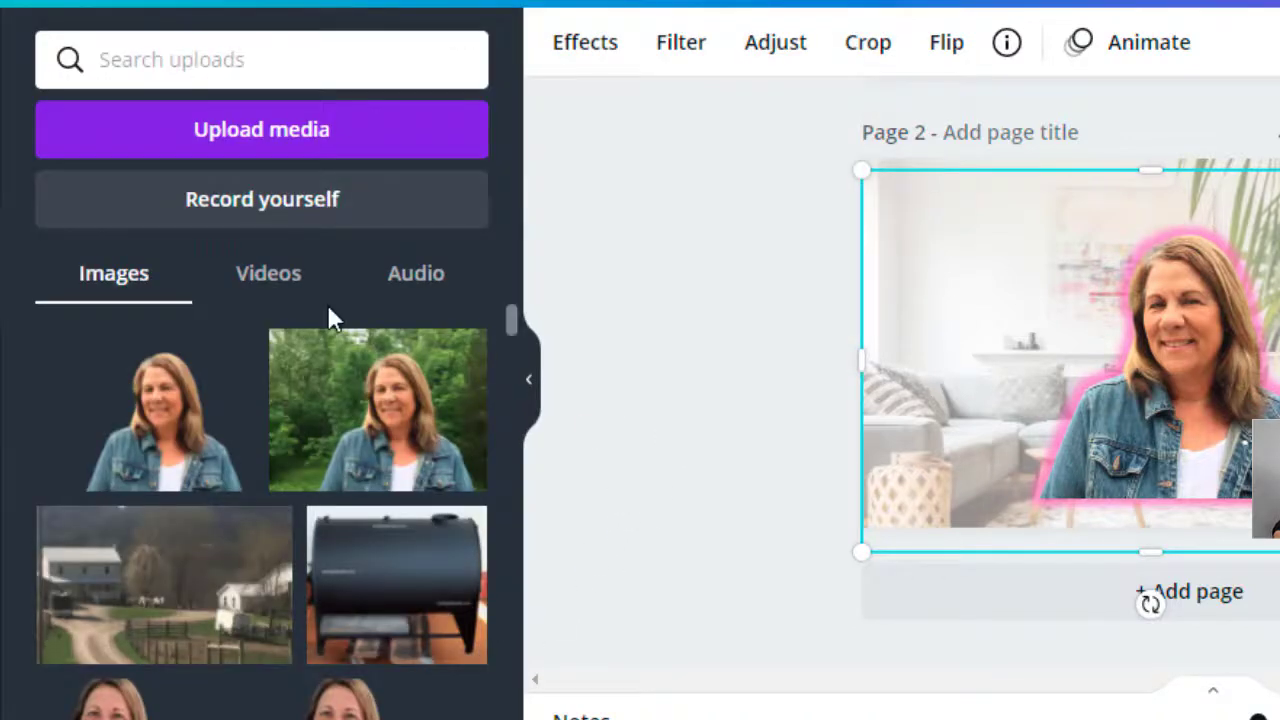
# Step: Reopen the Glow settings and set its colour to the pink default swatch
pyautogui.click(580, 50)
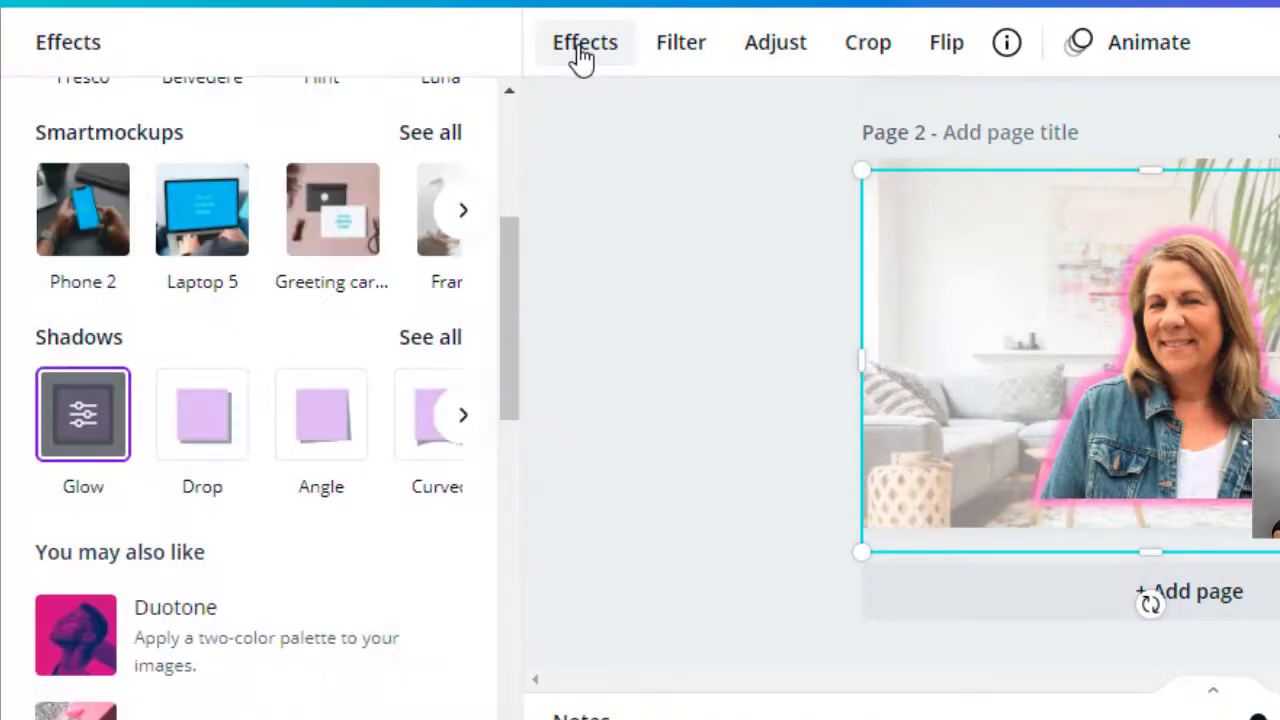
pyautogui.click(100, 437)
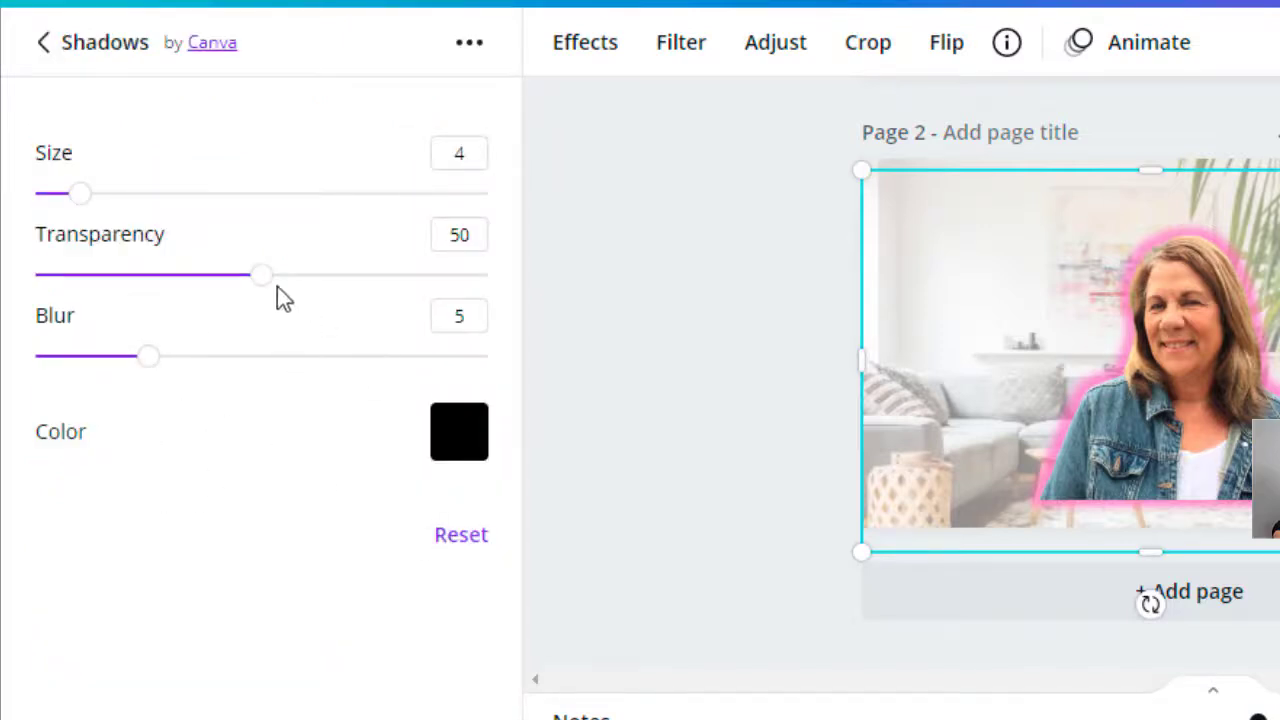
pyautogui.click(455, 440)
pyautogui.click(618, 345)
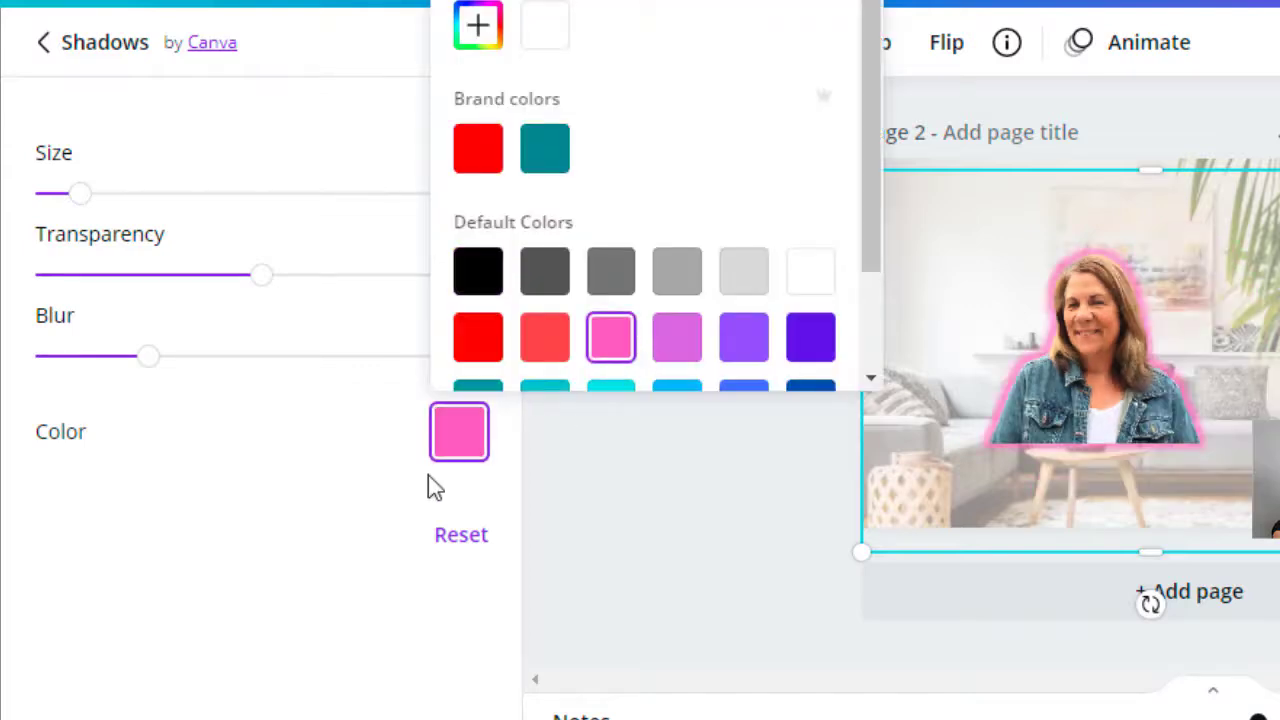
pyautogui.press('Escape')
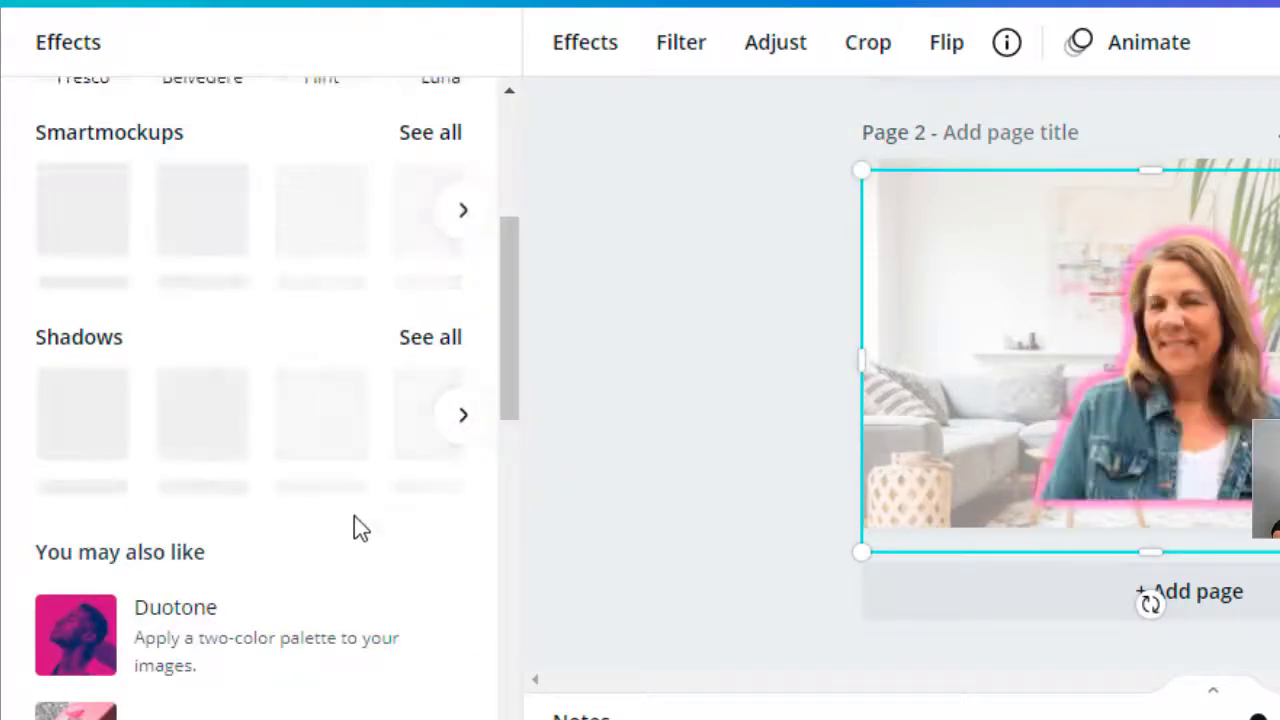
# Step: Nudge the glowing woman cut-out up and enlarge her toward the bottom-right
pyautogui.moveTo(508, 337); pyautogui.dragTo(507, 401)
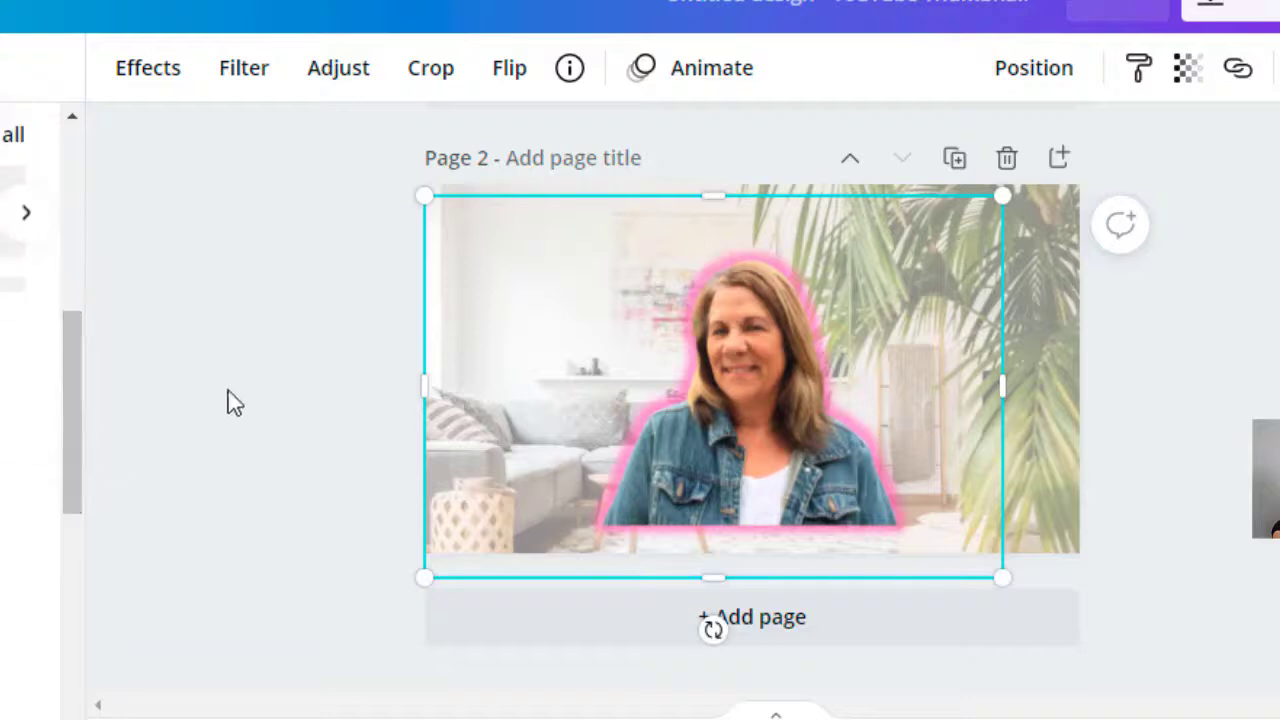
pyautogui.click(1151, 317)
pyautogui.moveTo(791, 410); pyautogui.dragTo(760, 349)
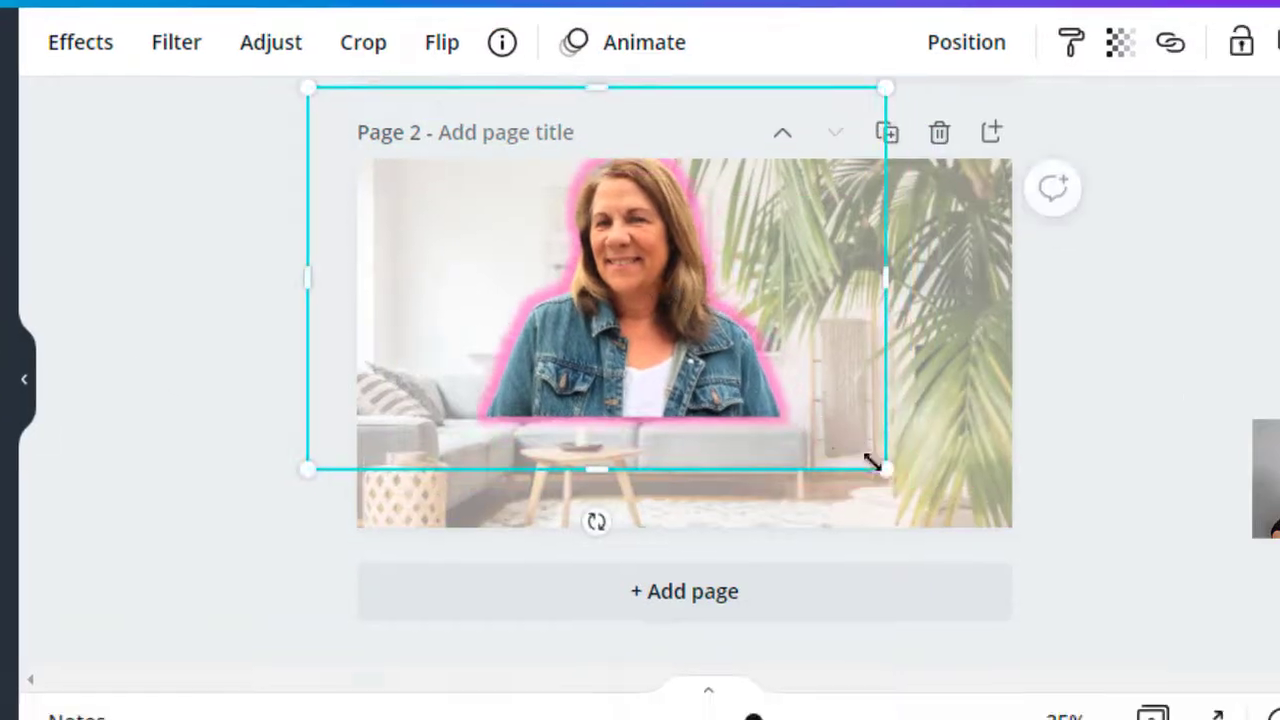
pyautogui.moveTo(932, 494); pyautogui.dragTo(960, 530)
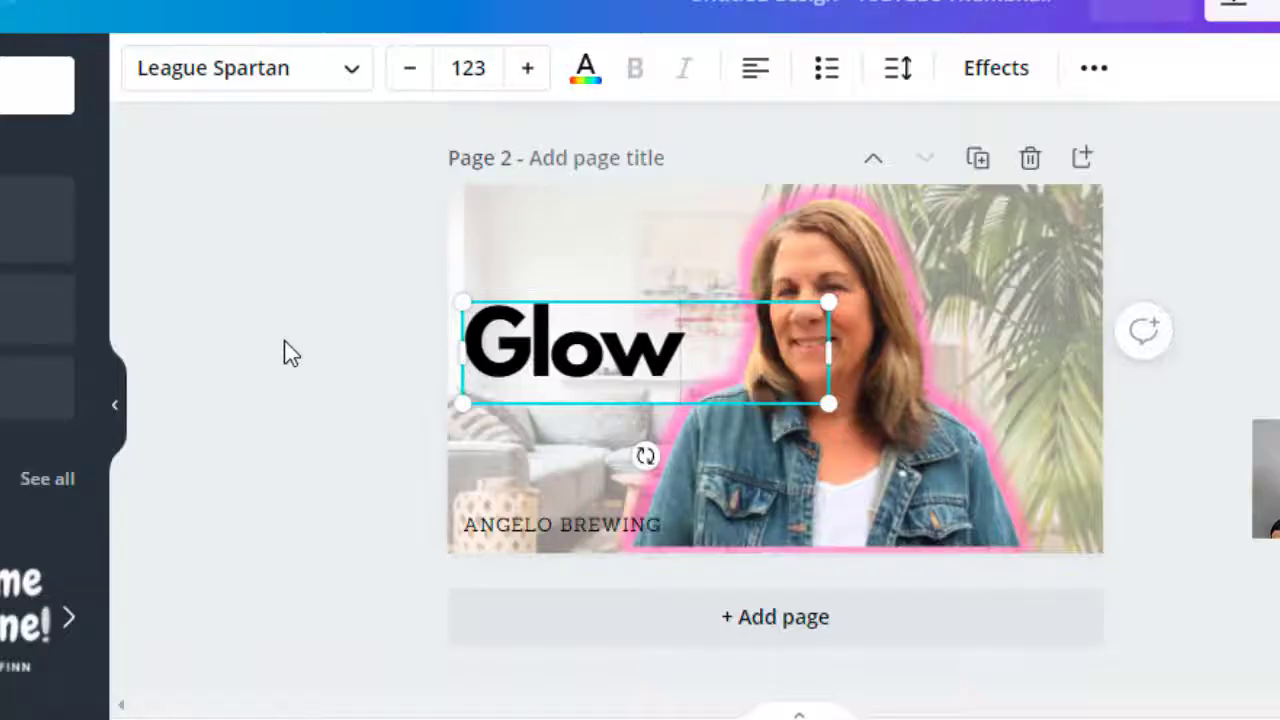
# Step: Move the Glow title higher on page 2
pyautogui.click(284, 354)
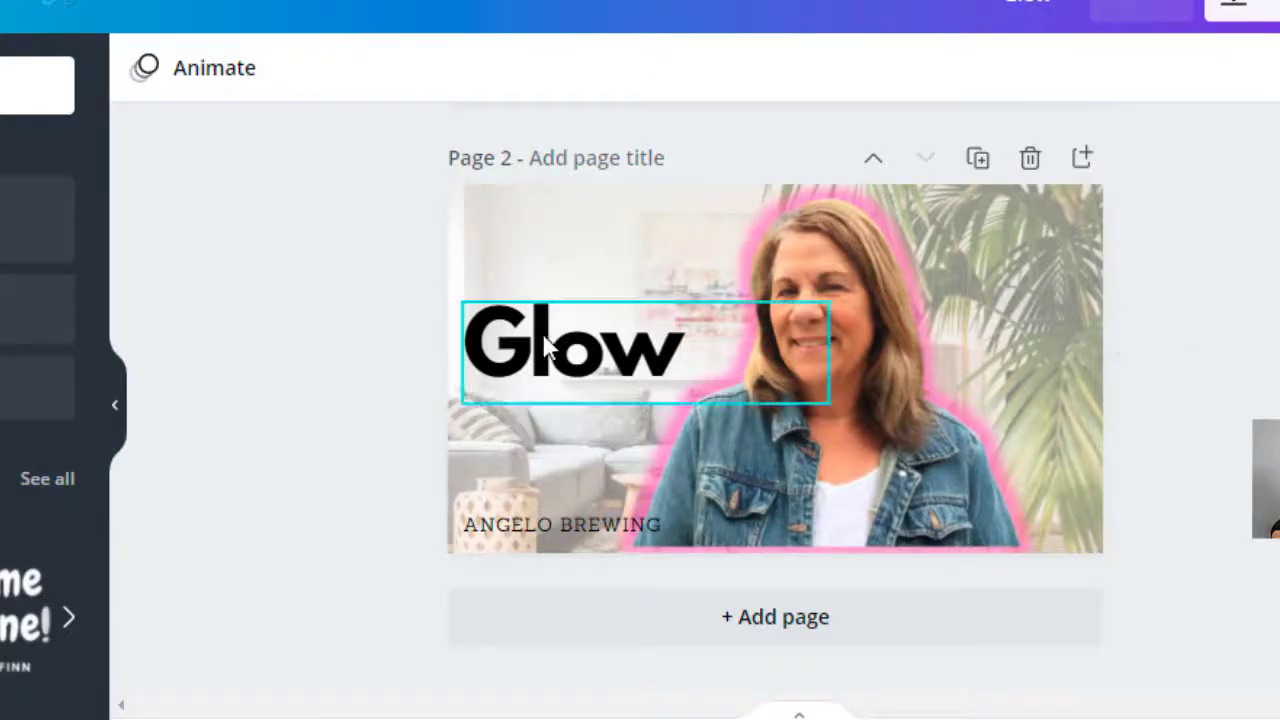
pyautogui.click(571, 318)
pyautogui.moveTo(571, 318); pyautogui.dragTo(593, 280)
# Step: Delete the small bottom-left caption, restoring the accidentally deleted background photo
pyautogui.click(476, 408)
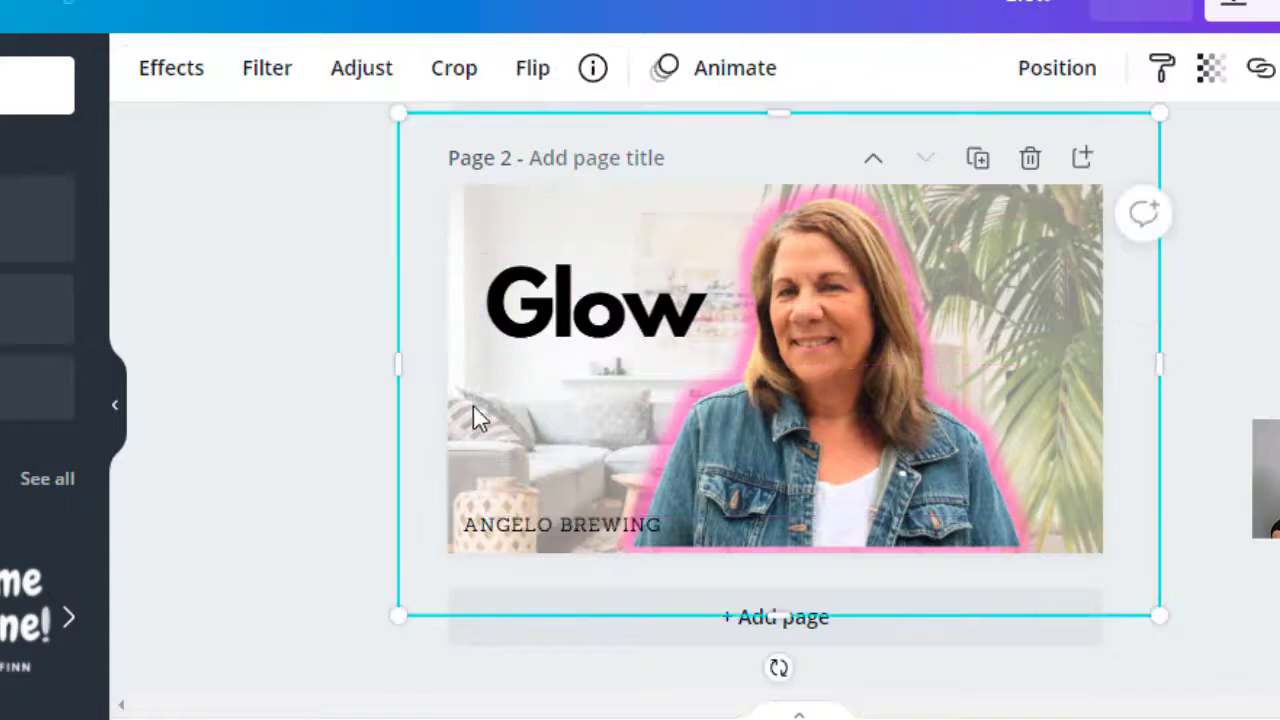
pyautogui.press('Delete')
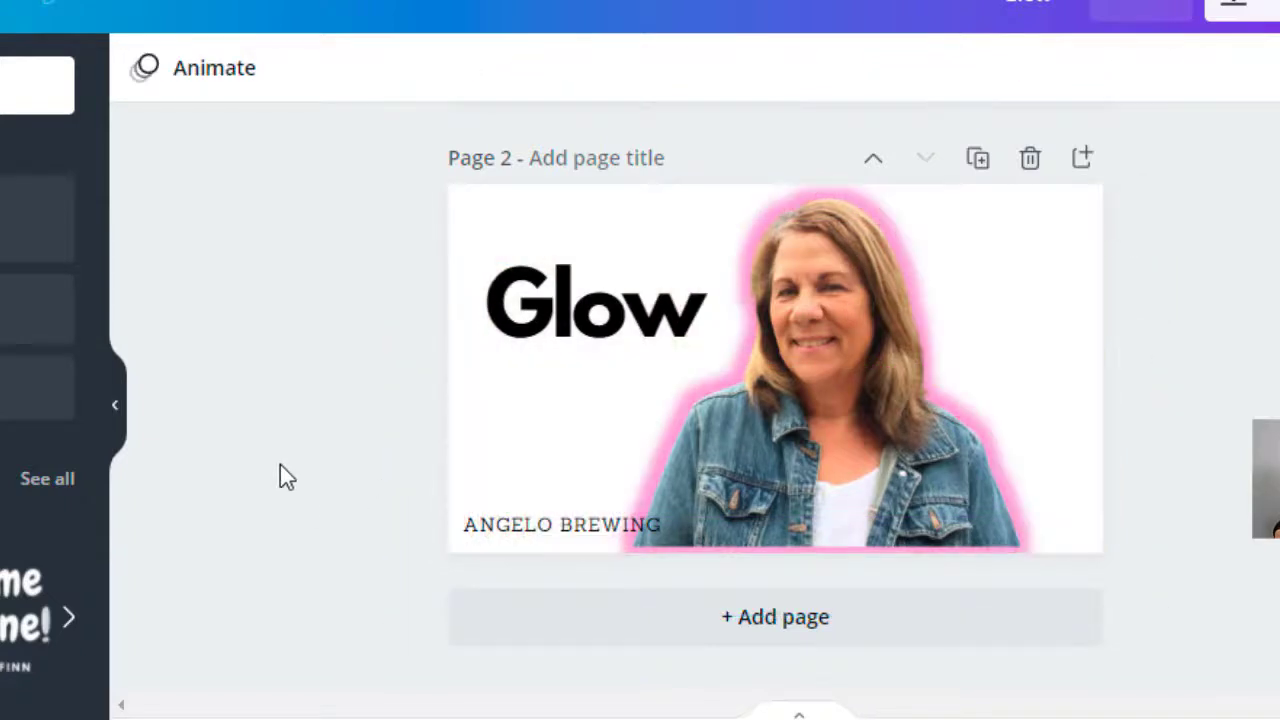
pyautogui.hotkey('ctrl', 'z')
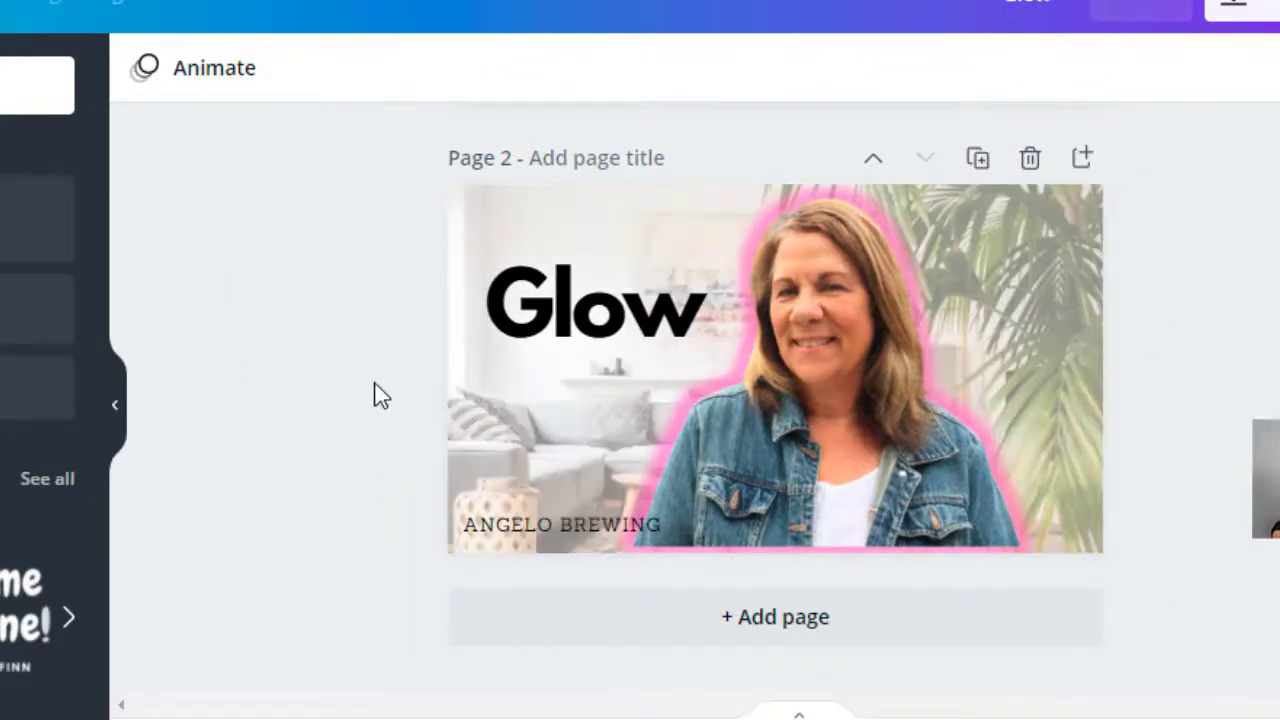
pyautogui.click(558, 524)
pyautogui.press('Delete')
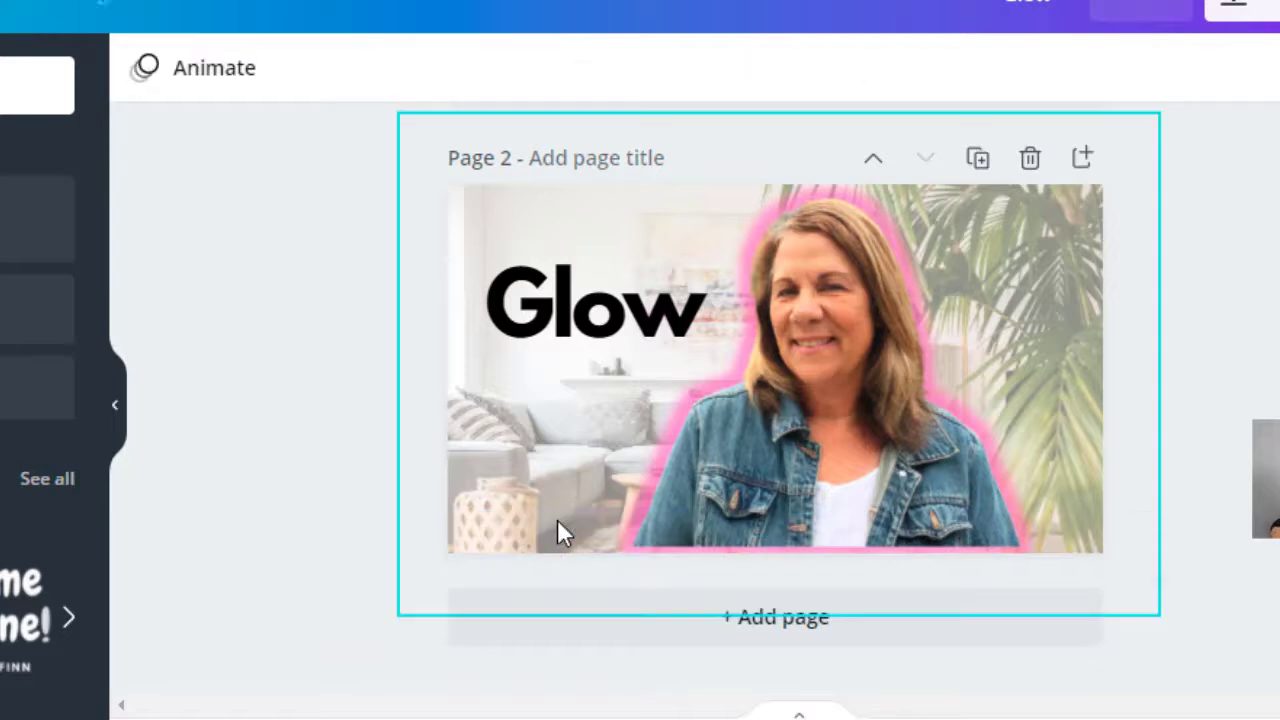